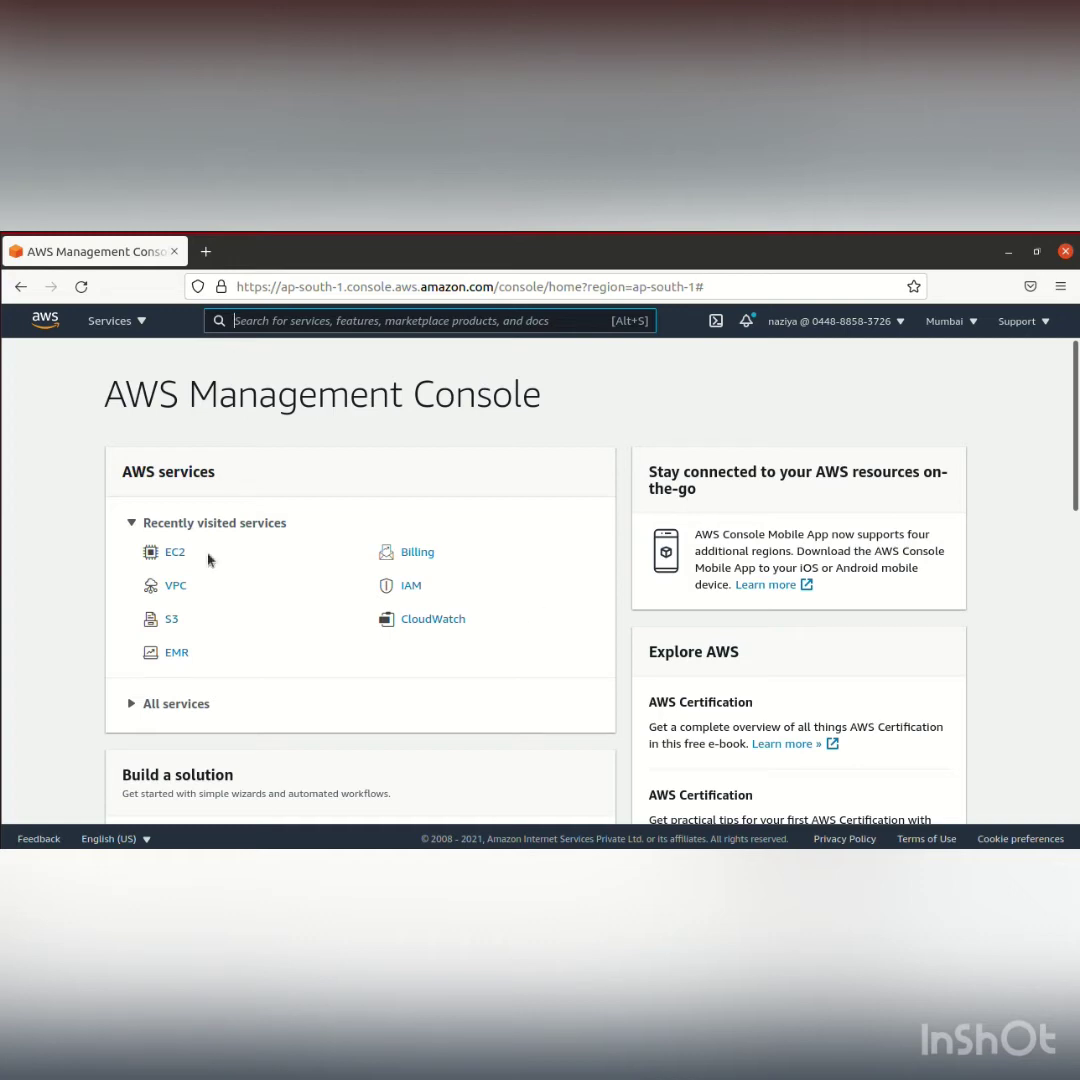
# Open cpulogdata.py from the spark2 folder, review its CSV source path and user-hours queries, and return to the folder
pyautogui.click(5, 262)
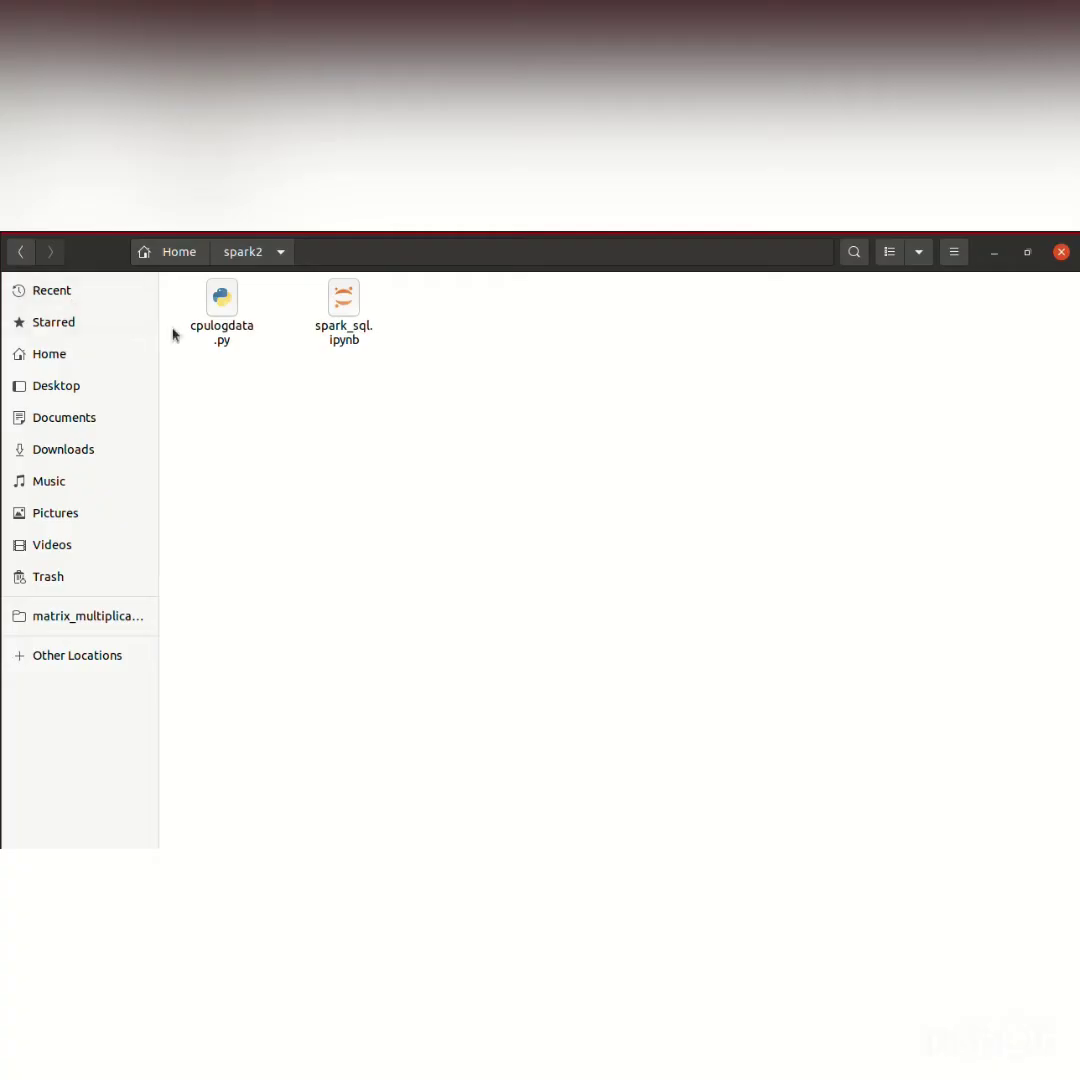
pyautogui.click(220, 332)
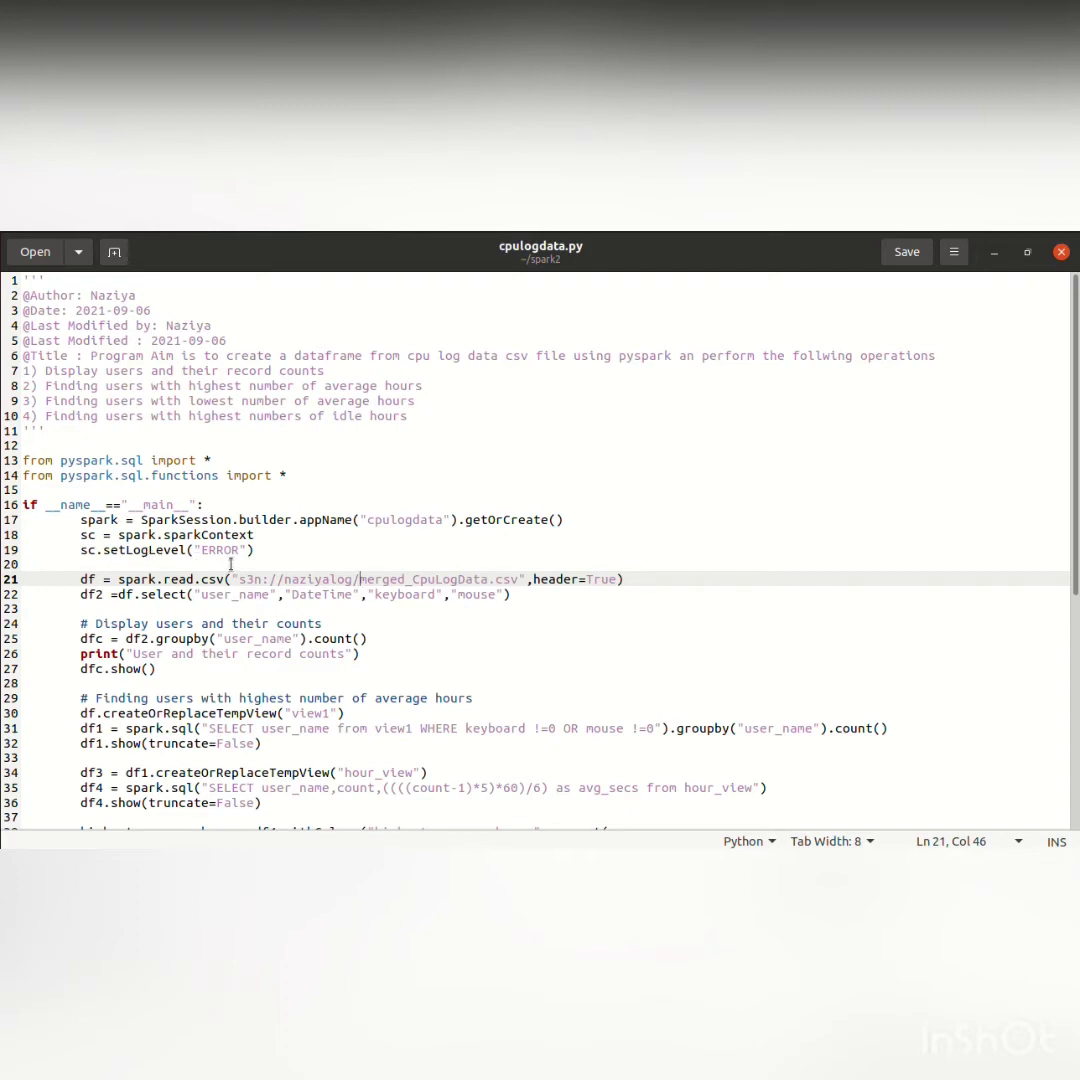
pyautogui.click(316, 639)
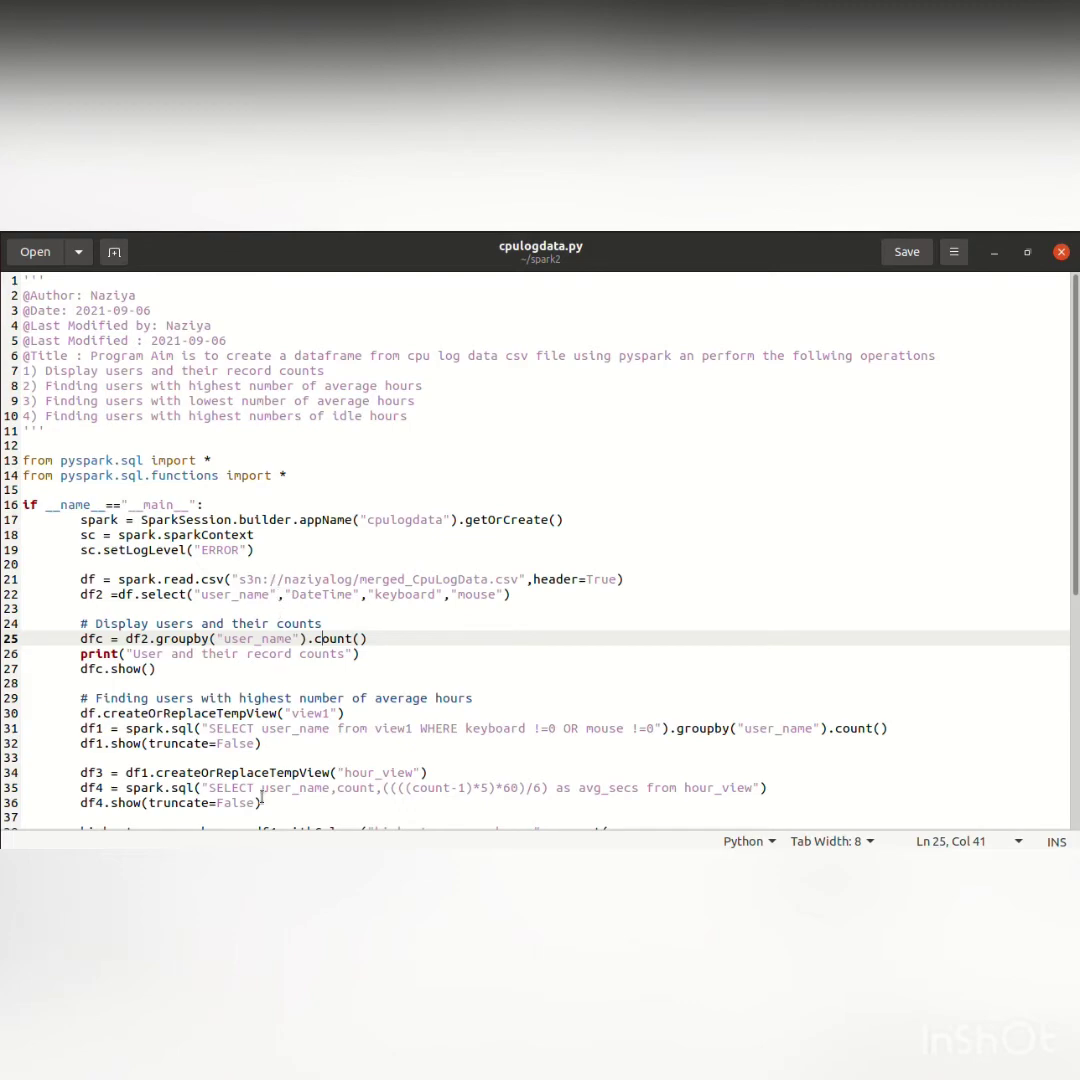
pyautogui.scroll(-5, 283, 556)
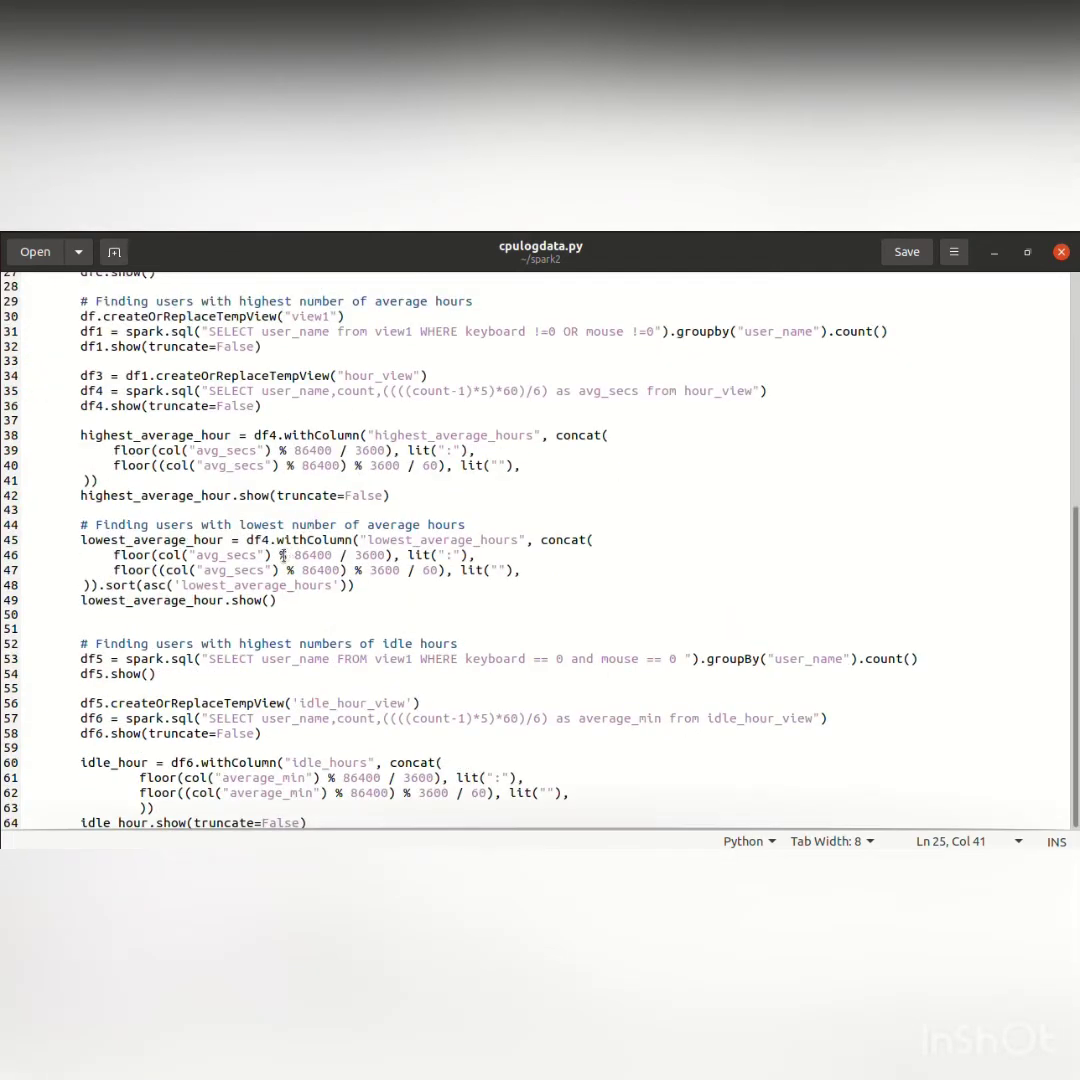
pyautogui.scroll(1, 284, 556)
pyautogui.scroll(5, 284, 556)
pyautogui.scroll(-6, 284, 556)
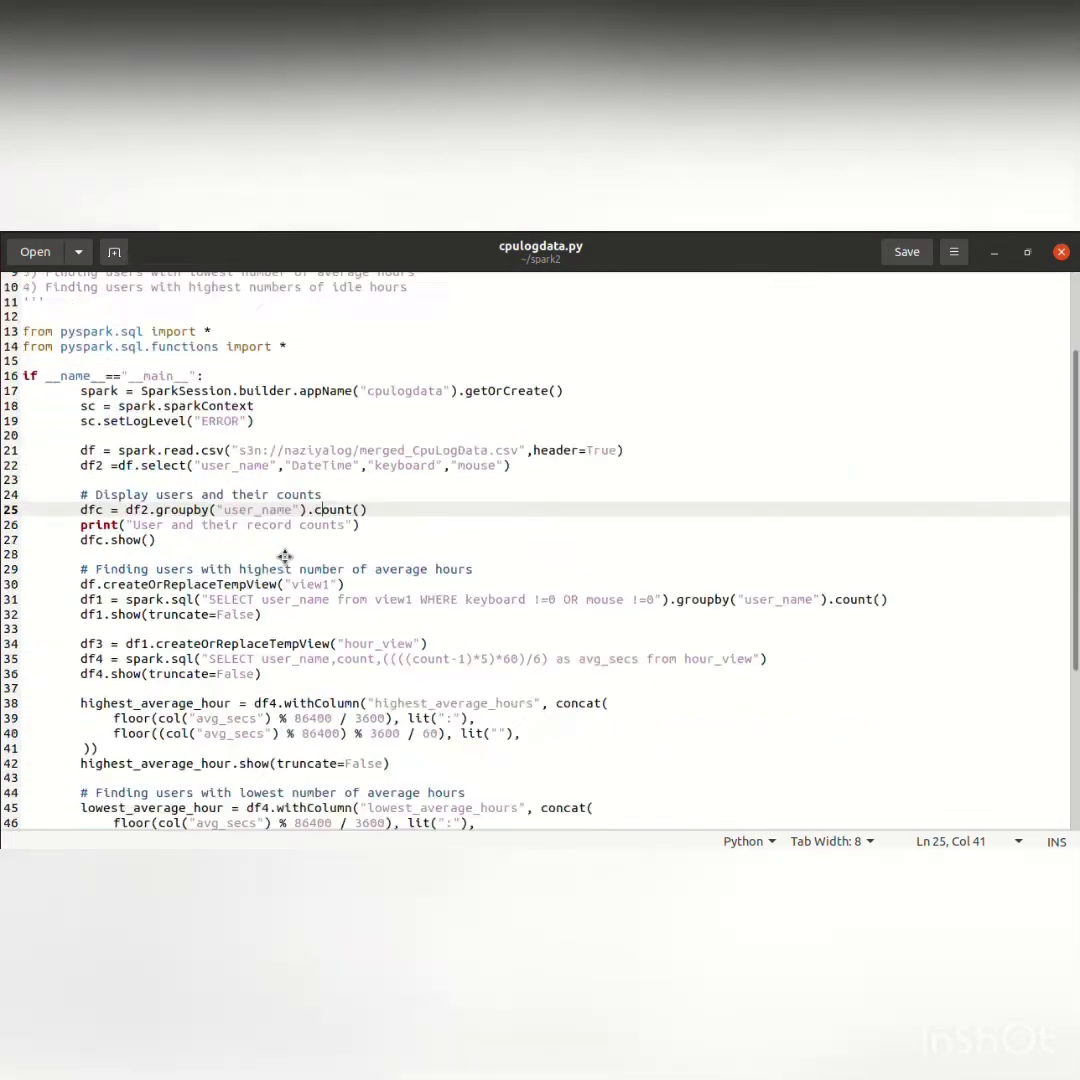
pyautogui.scroll(6, 285, 556)
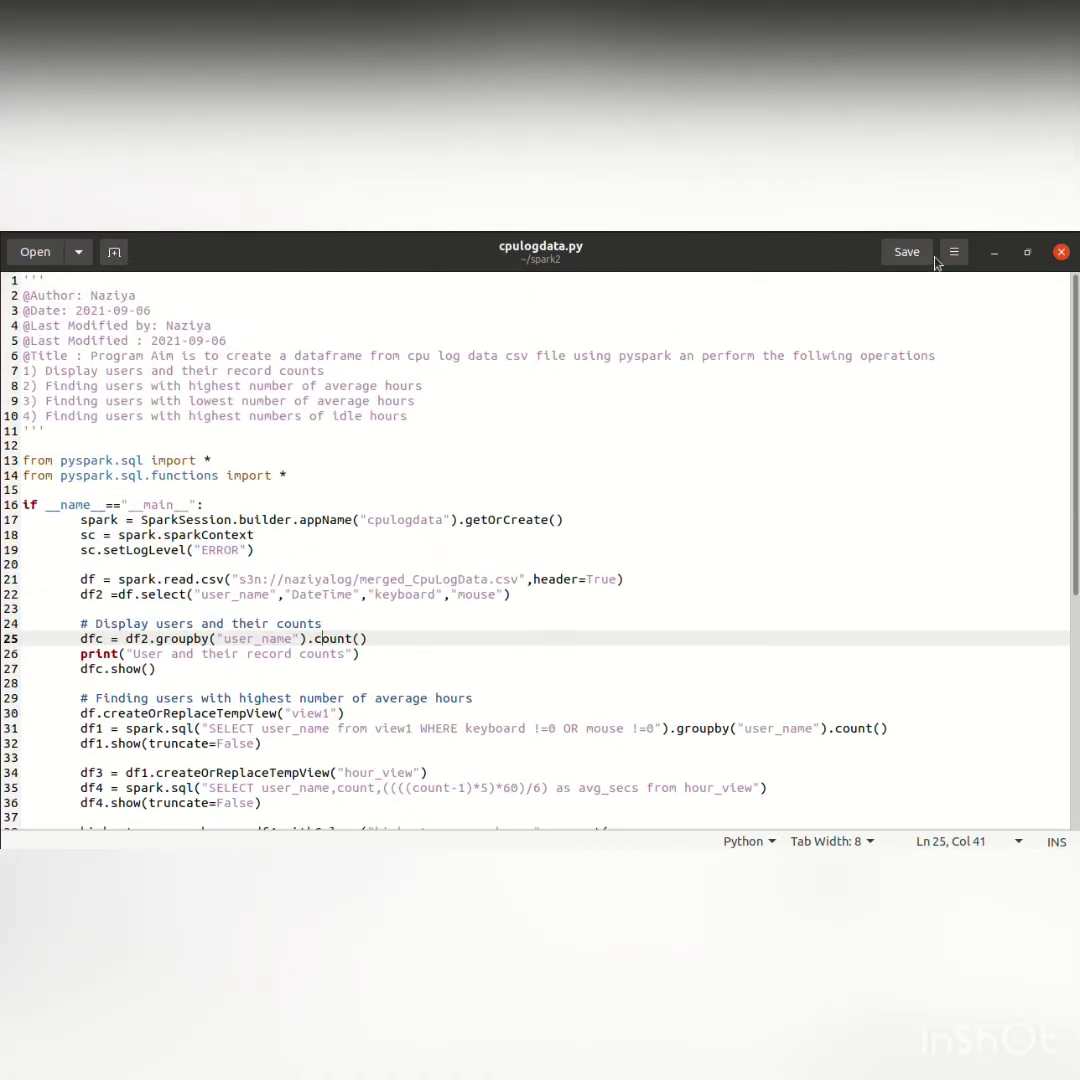
pyautogui.hotkey('alt', 'Tab')
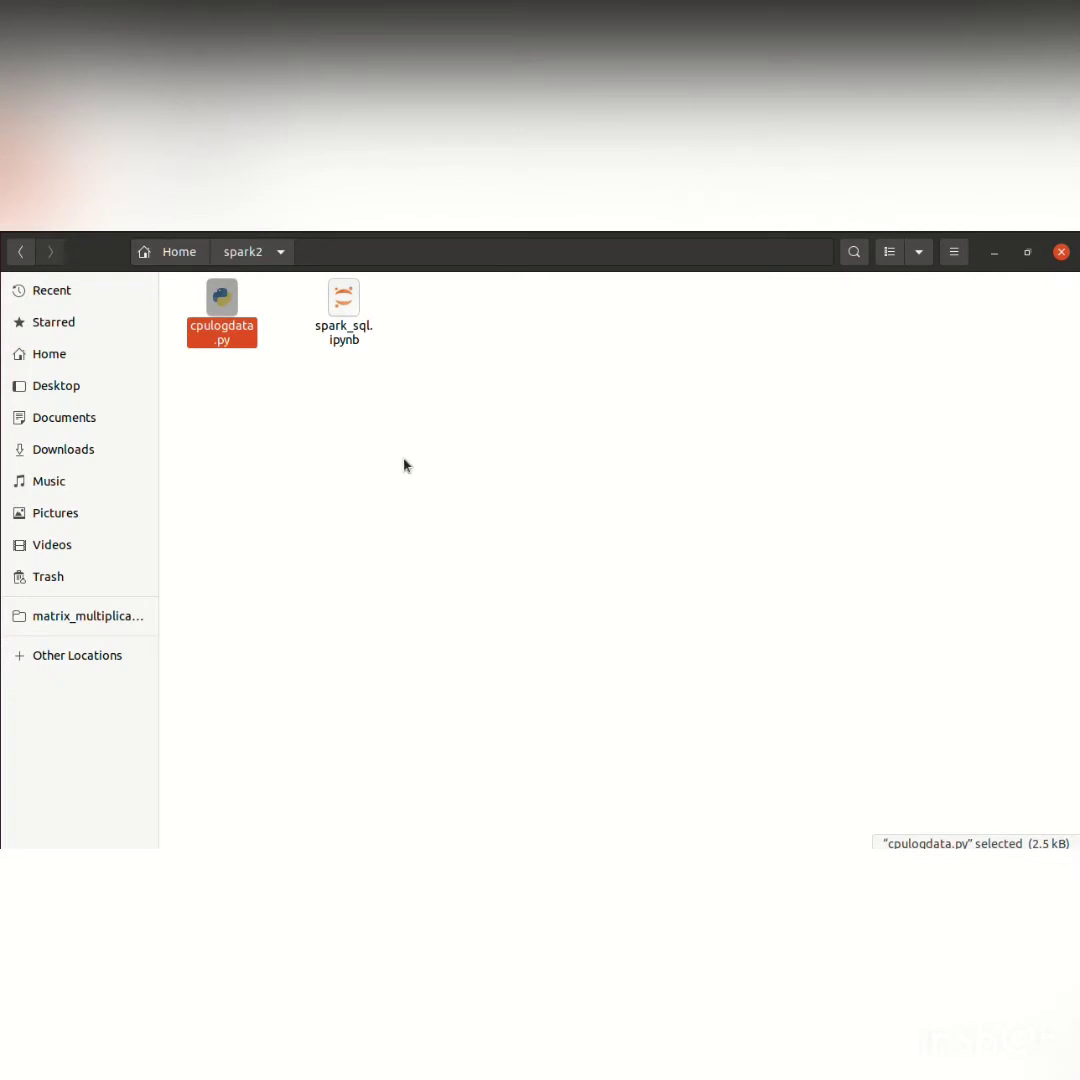
pyautogui.click(405, 465)
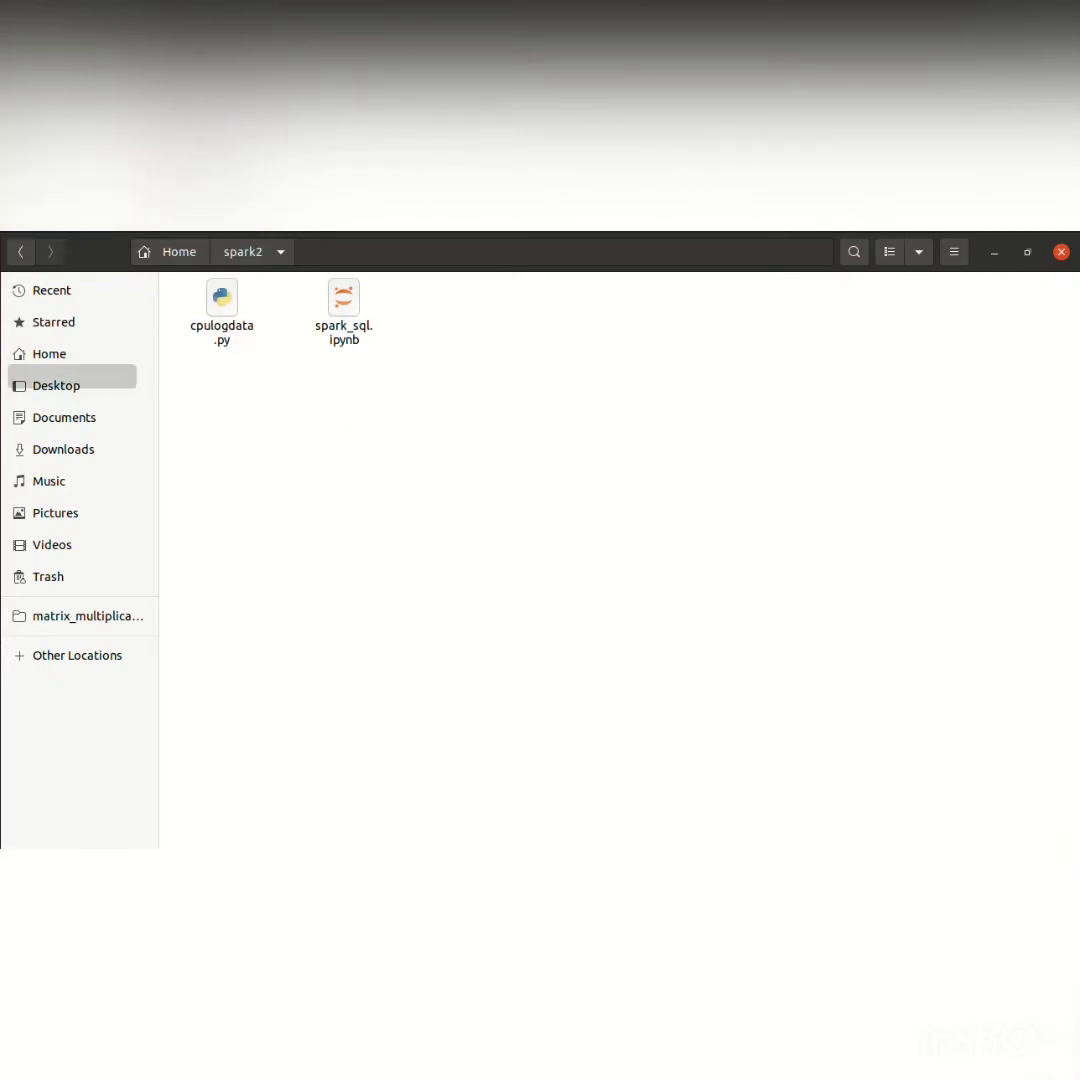
# Switch to the AWS console in the browser and start a new S3 bucket named naziyalog
pyautogui.click(4, 376)
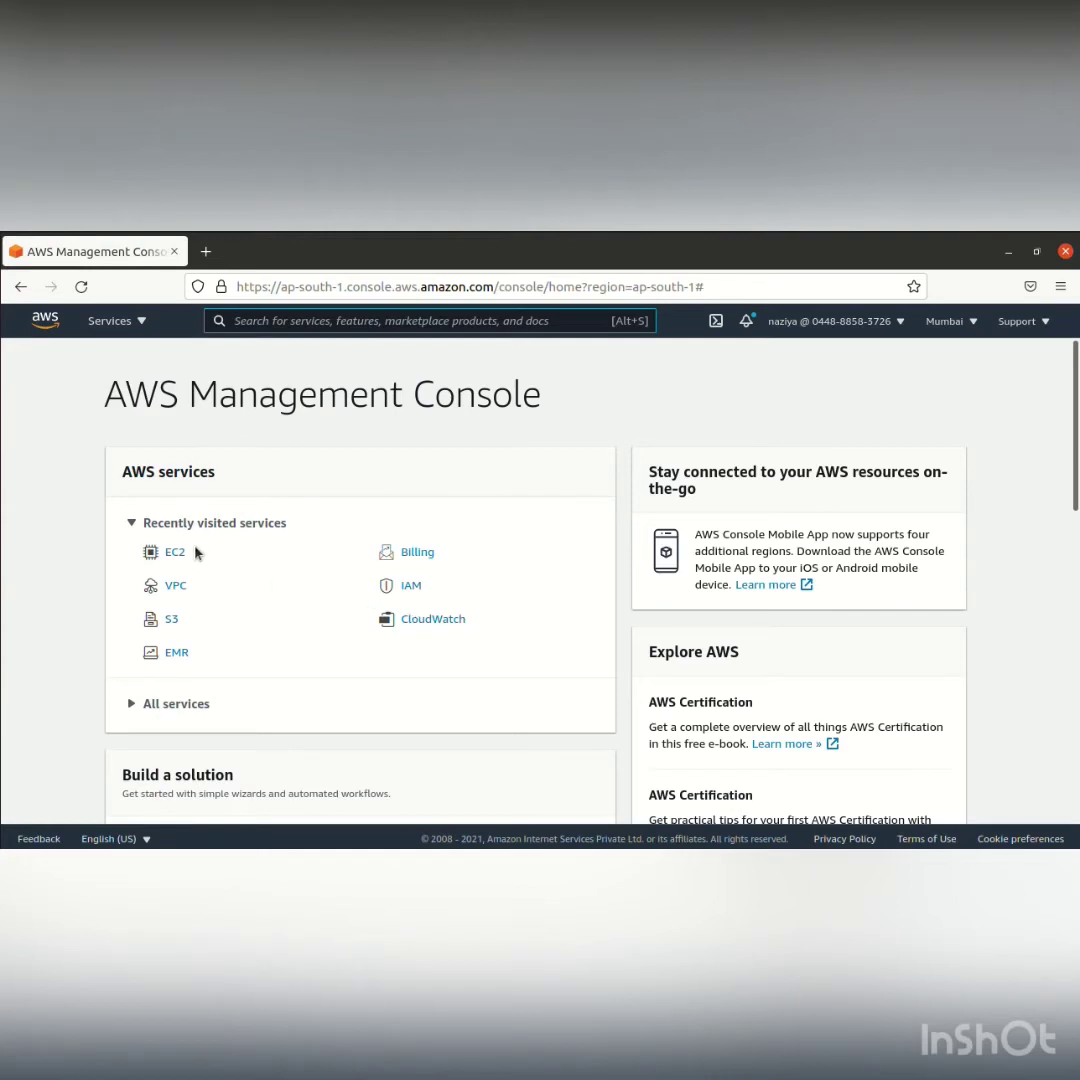
pyautogui.click(170, 620)
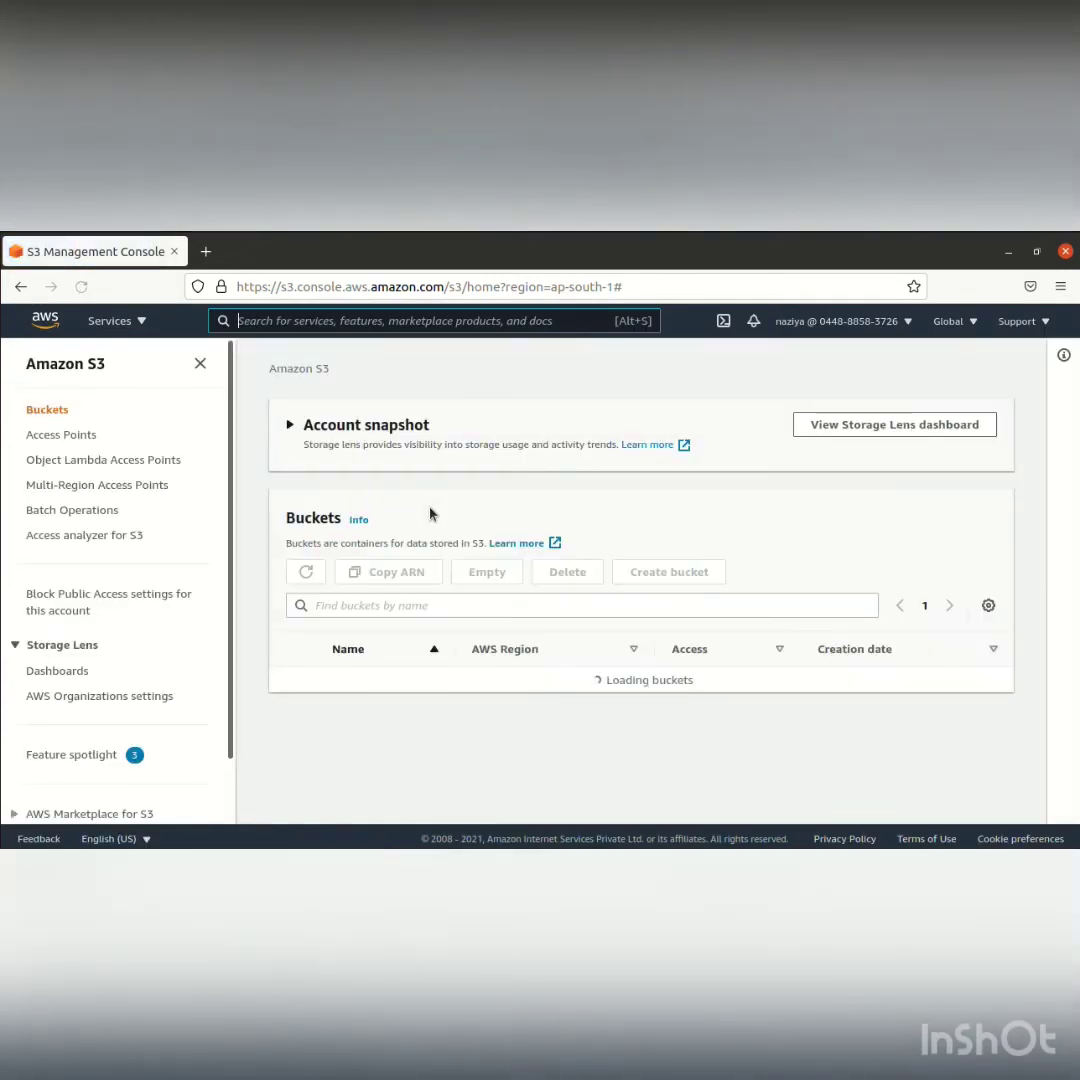
pyautogui.click(667, 575)
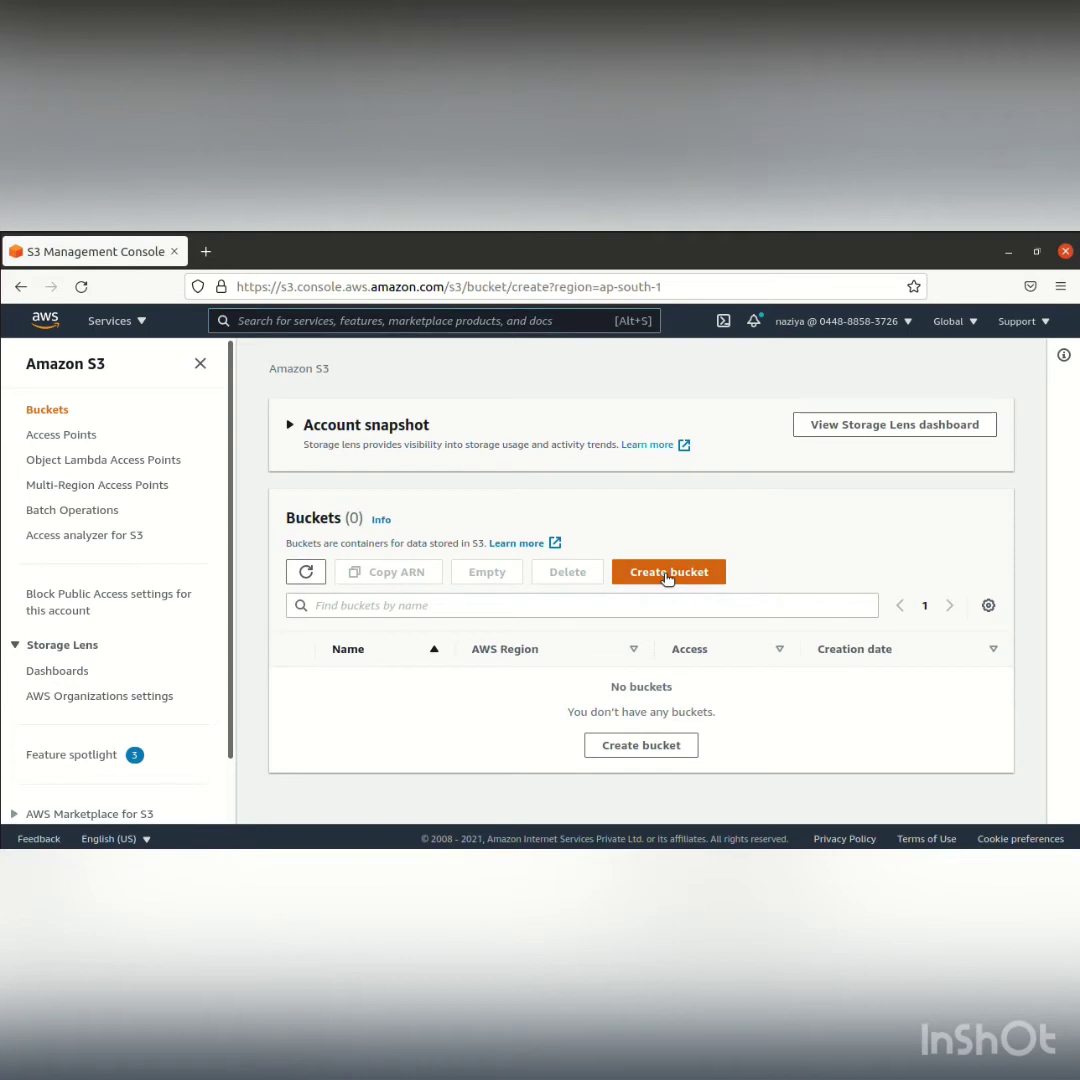
pyautogui.click(411, 567)
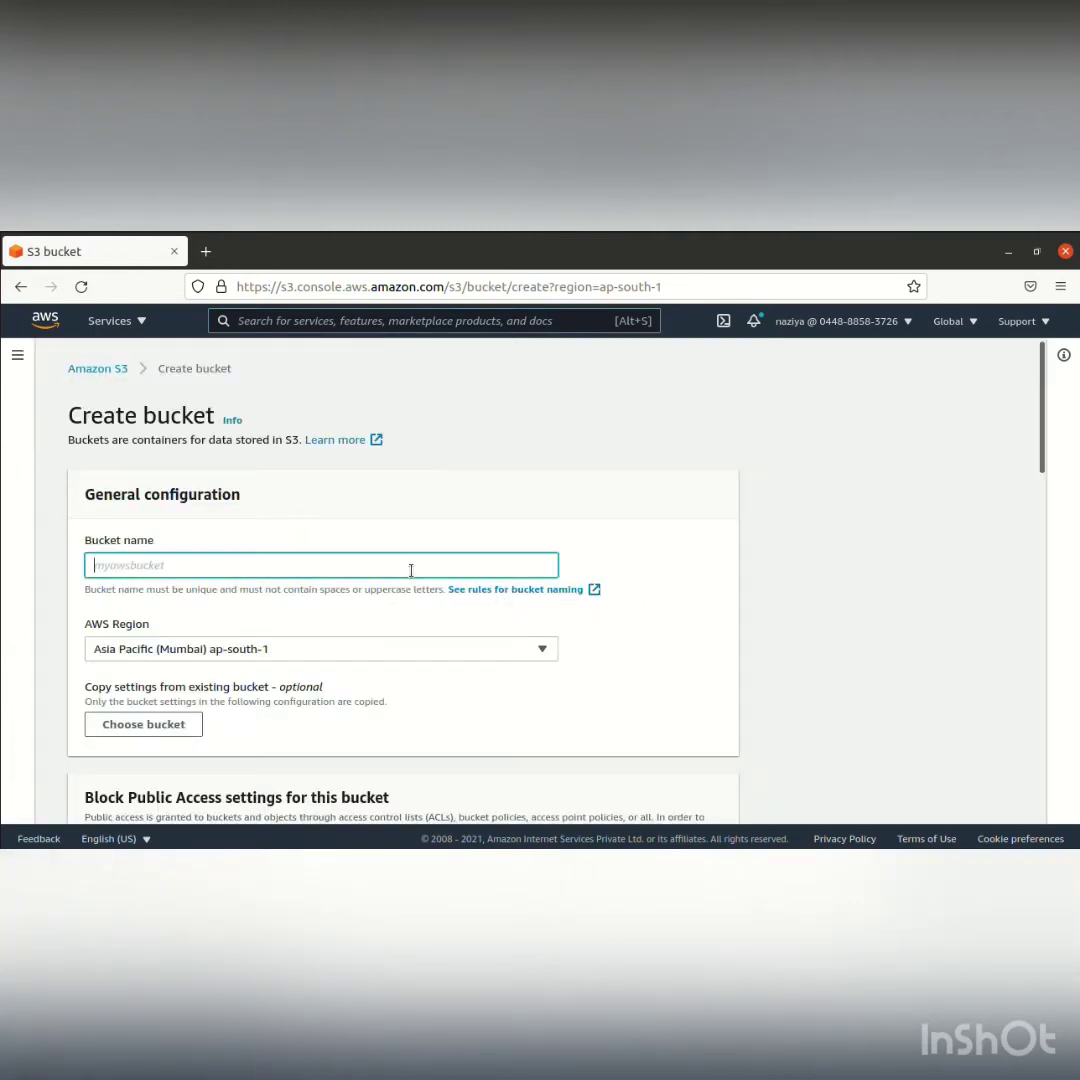
pyautogui.write('naziyalog')
# Enable versioning for the new bucket, create it, and refresh the bucket list
pyautogui.scroll(-10, 465, 688)
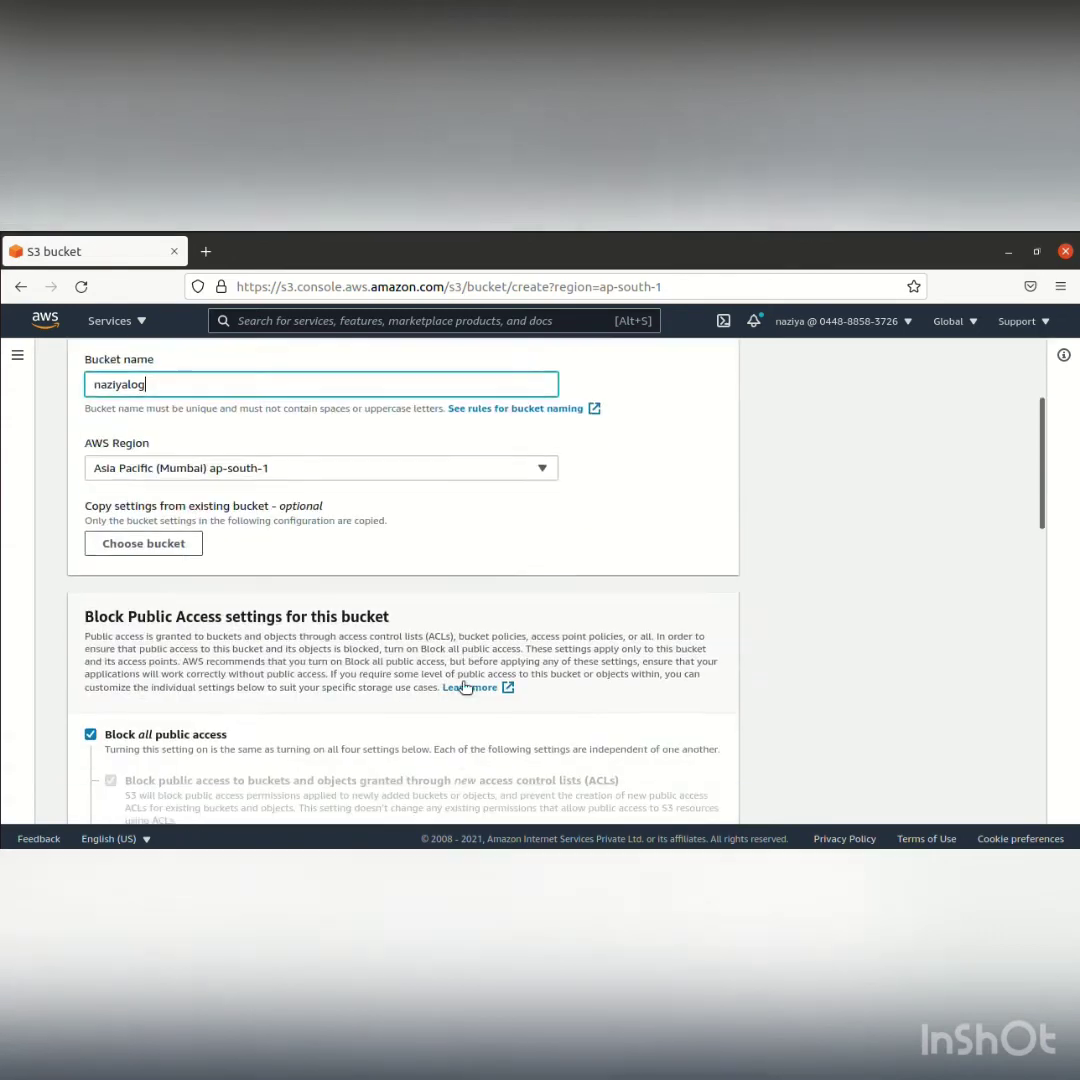
pyautogui.scroll(-2, 463, 688)
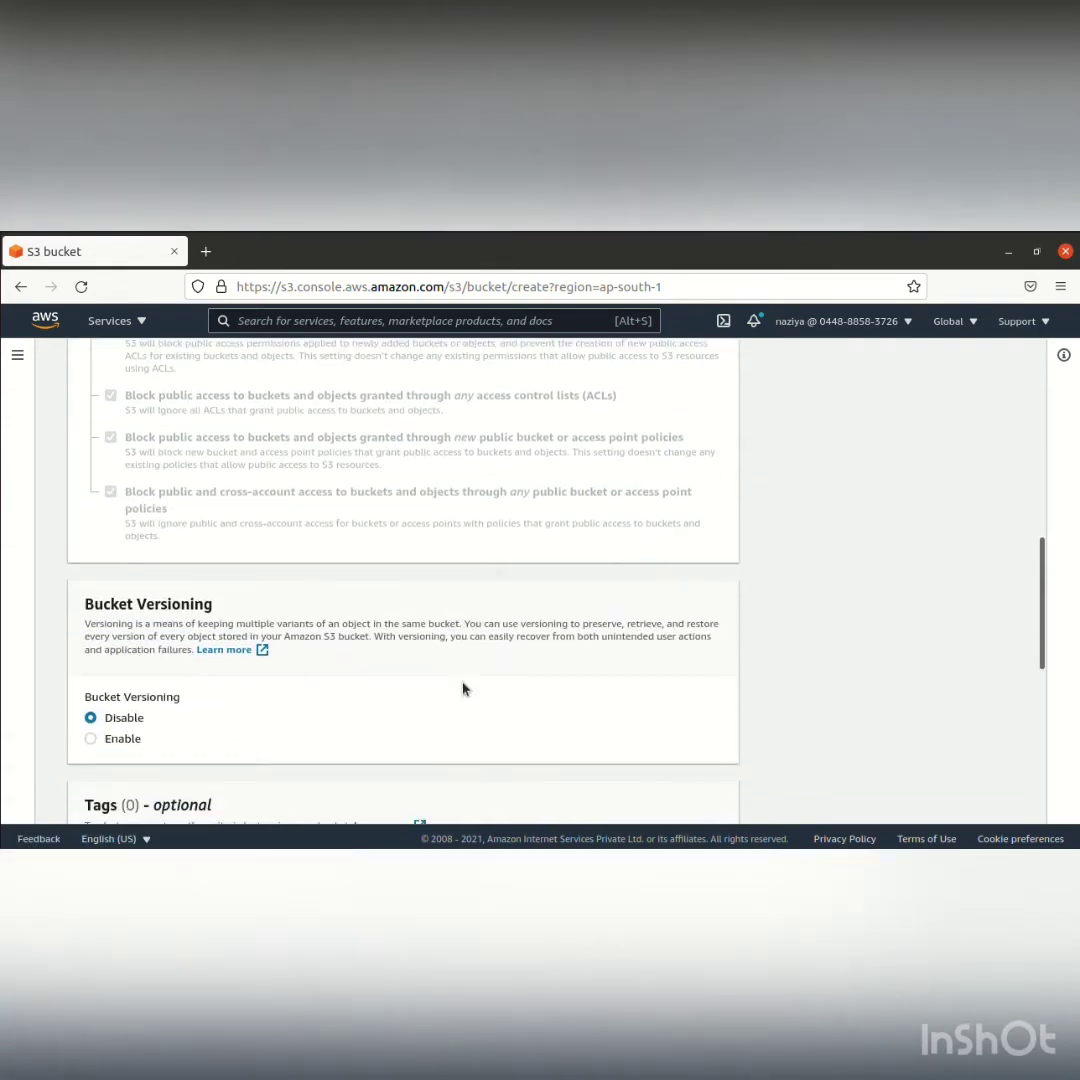
pyautogui.click(91, 738)
pyautogui.scroll(-8, 420, 775)
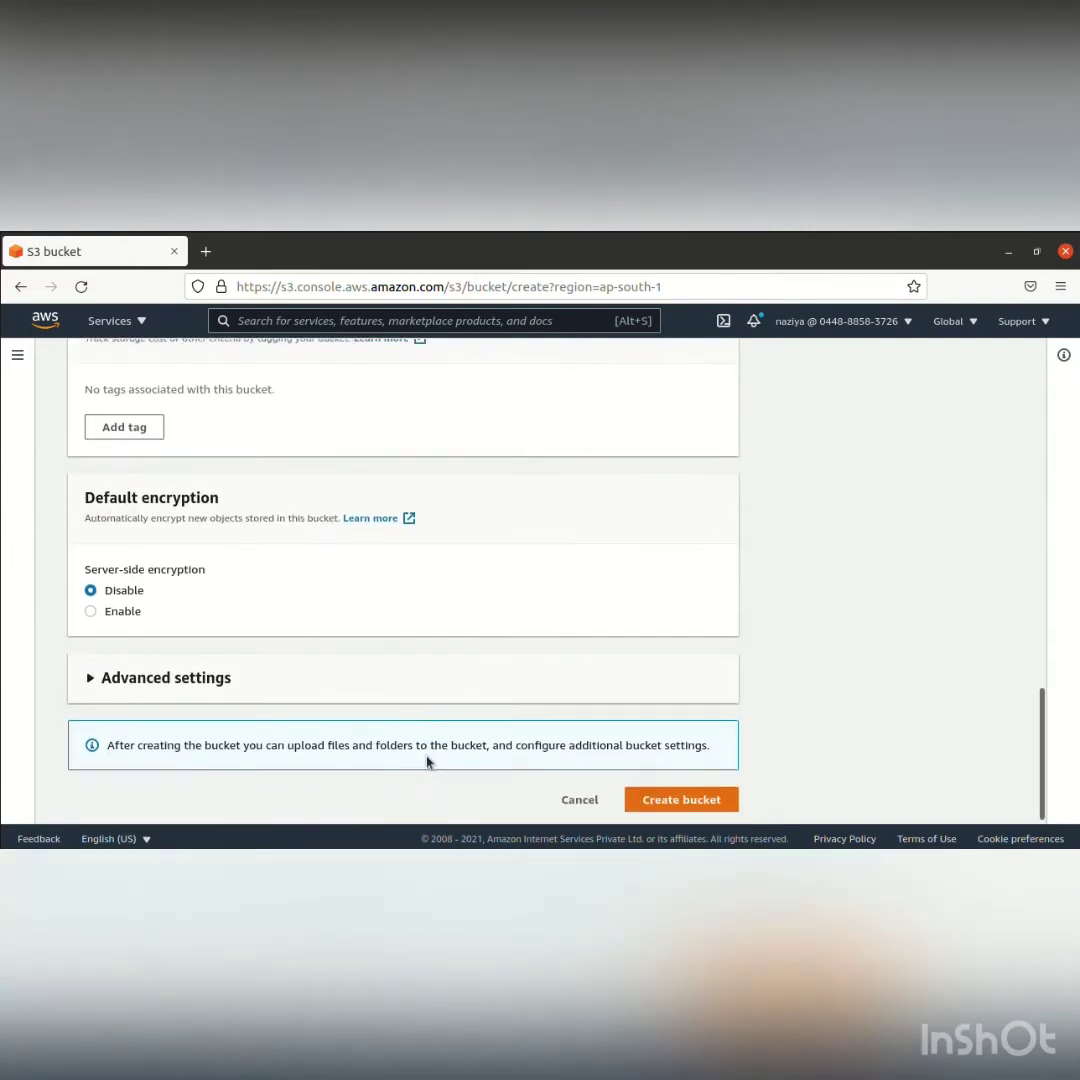
pyautogui.click(678, 800)
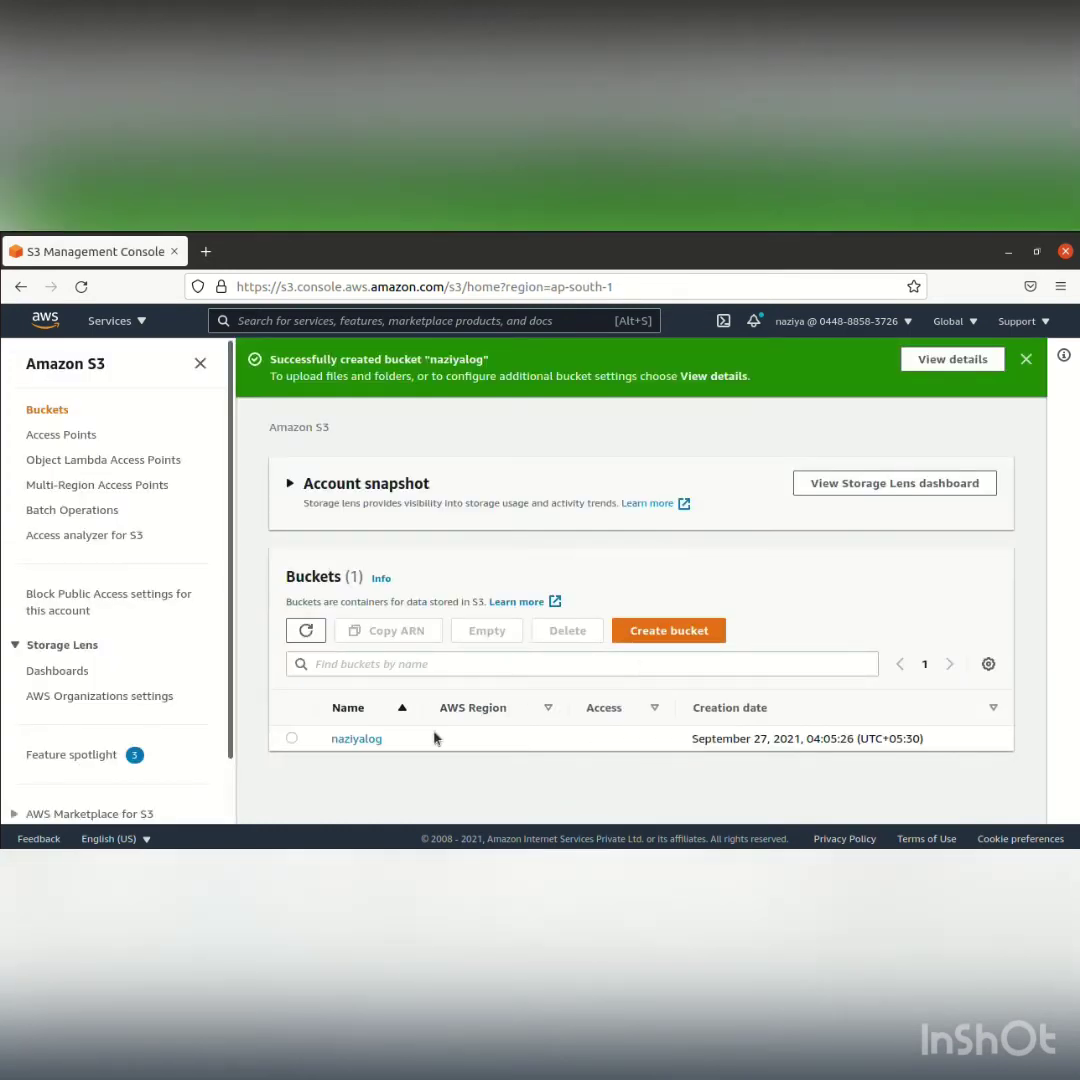
pyautogui.click(308, 636)
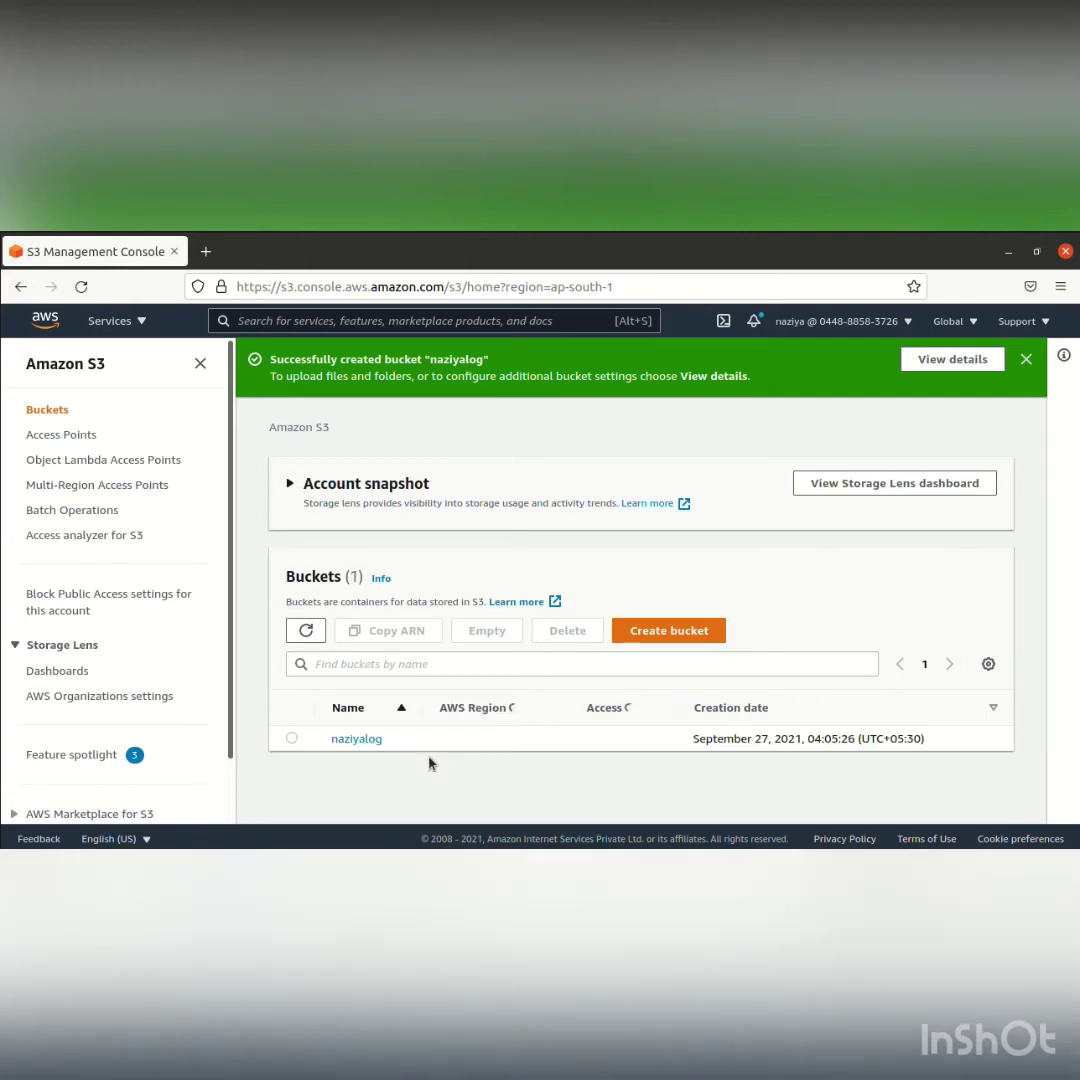
# Start an upload in the naziyalog bucket and add merged_CpuLogData.csv from the Downloads folder
pyautogui.click(355, 748)
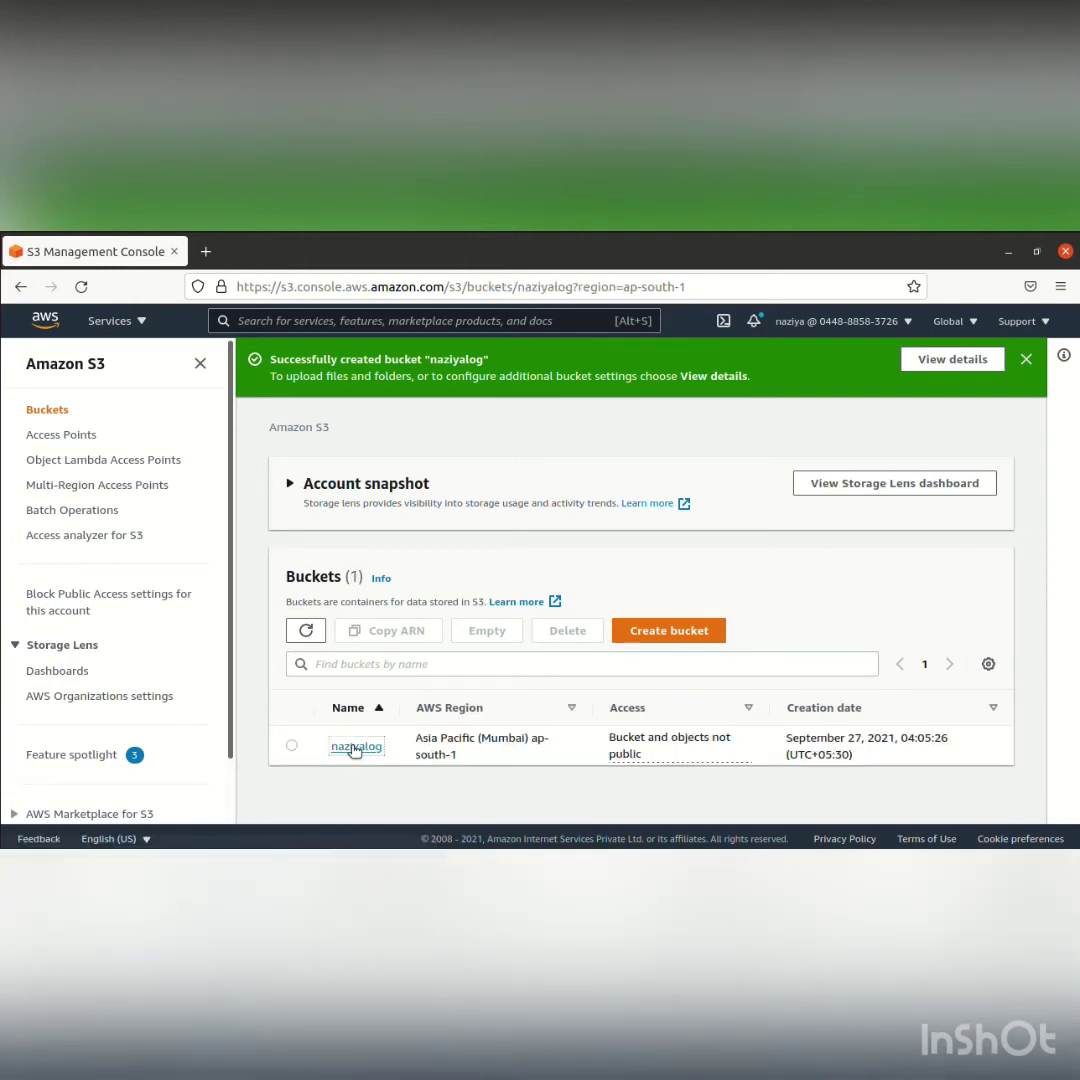
pyautogui.scroll(-1, 464, 770)
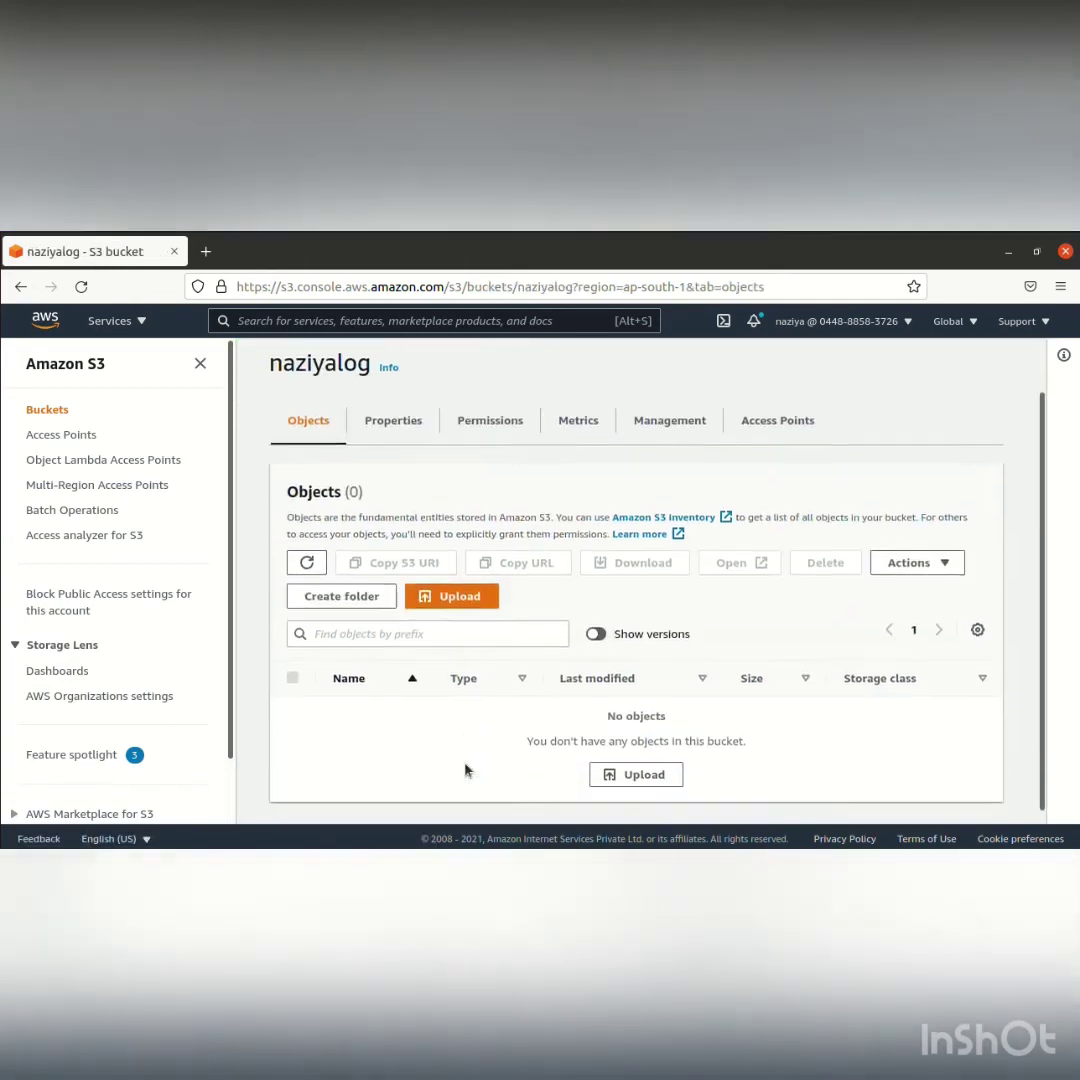
pyautogui.click(459, 587)
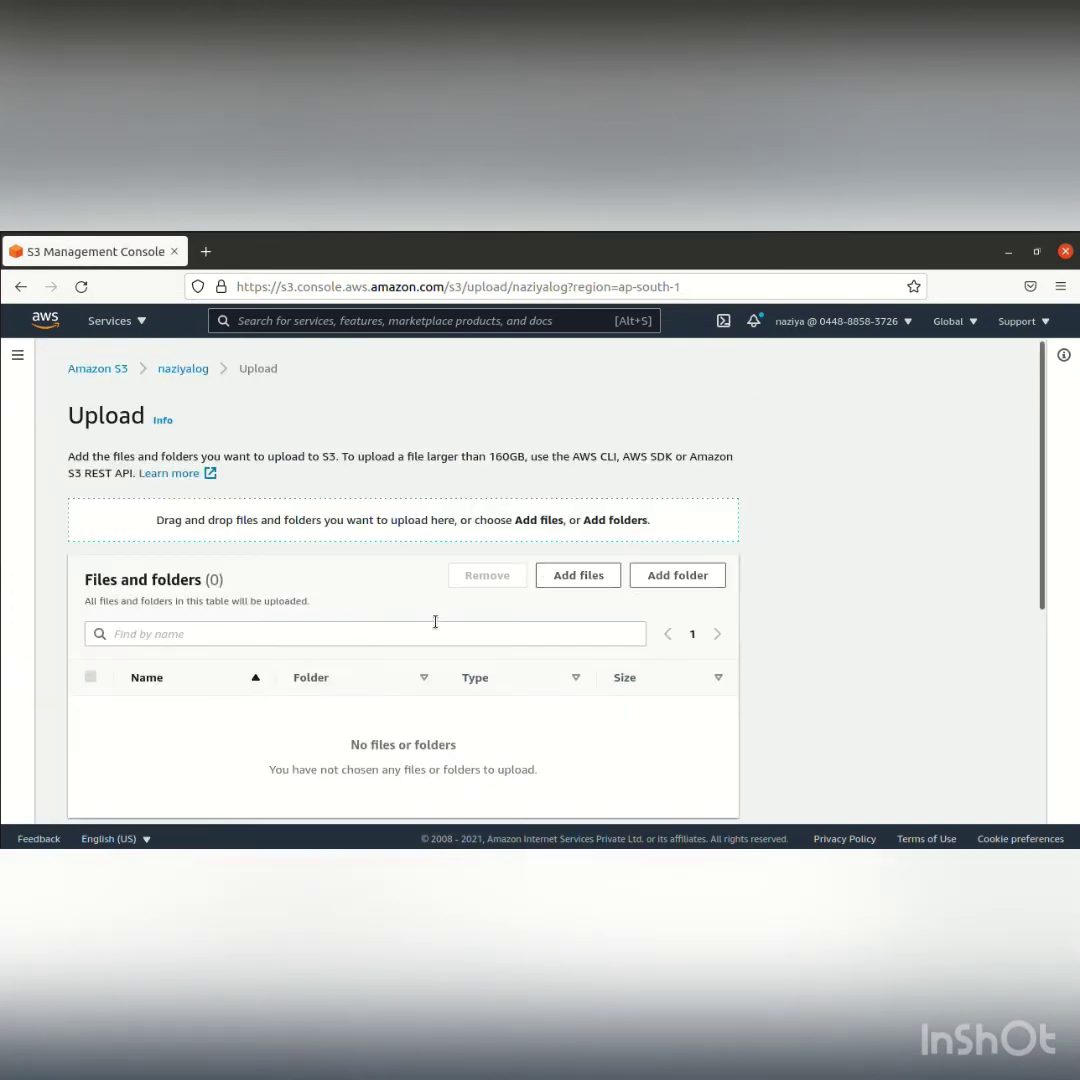
pyautogui.click(579, 578)
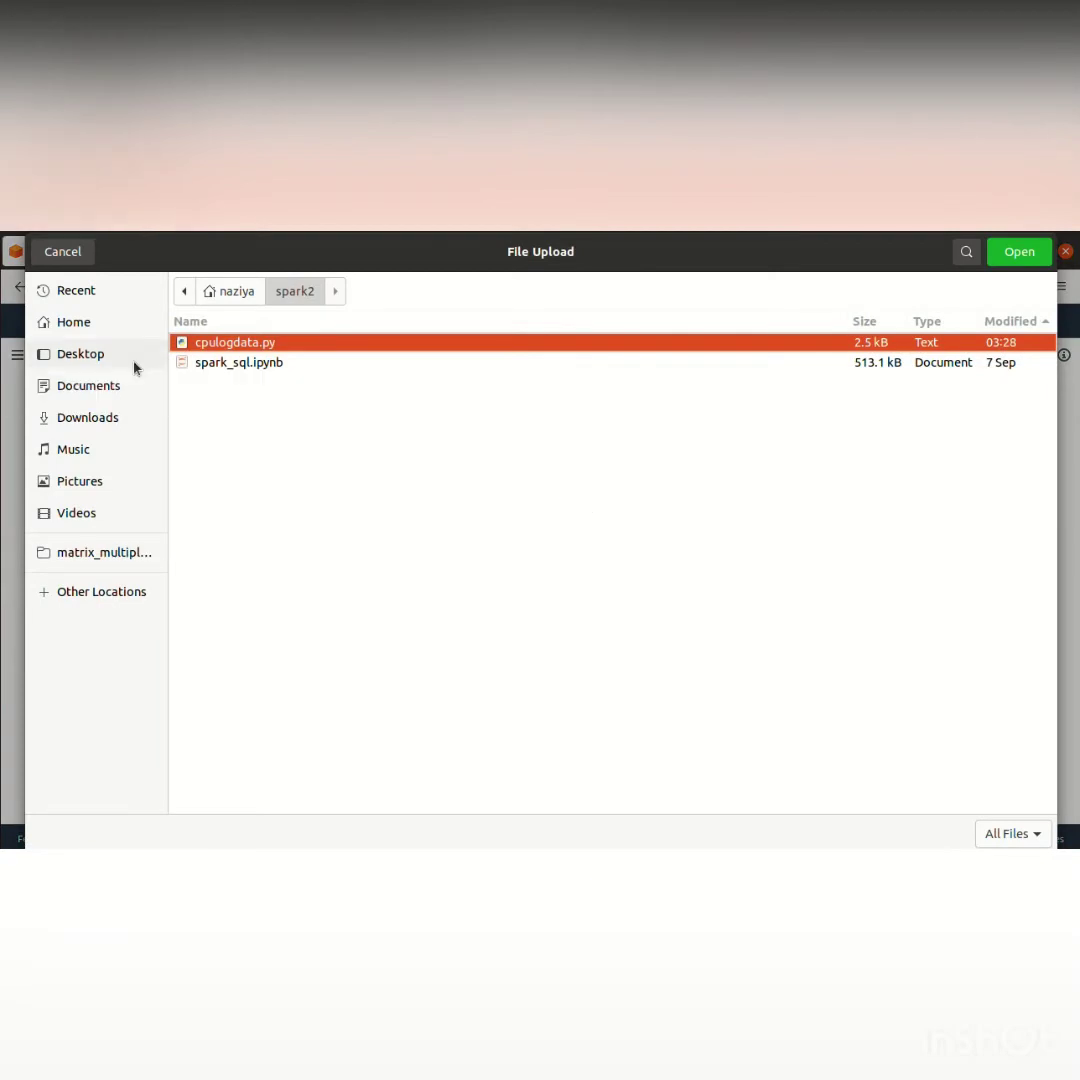
pyautogui.click(90, 420)
pyautogui.click(243, 560)
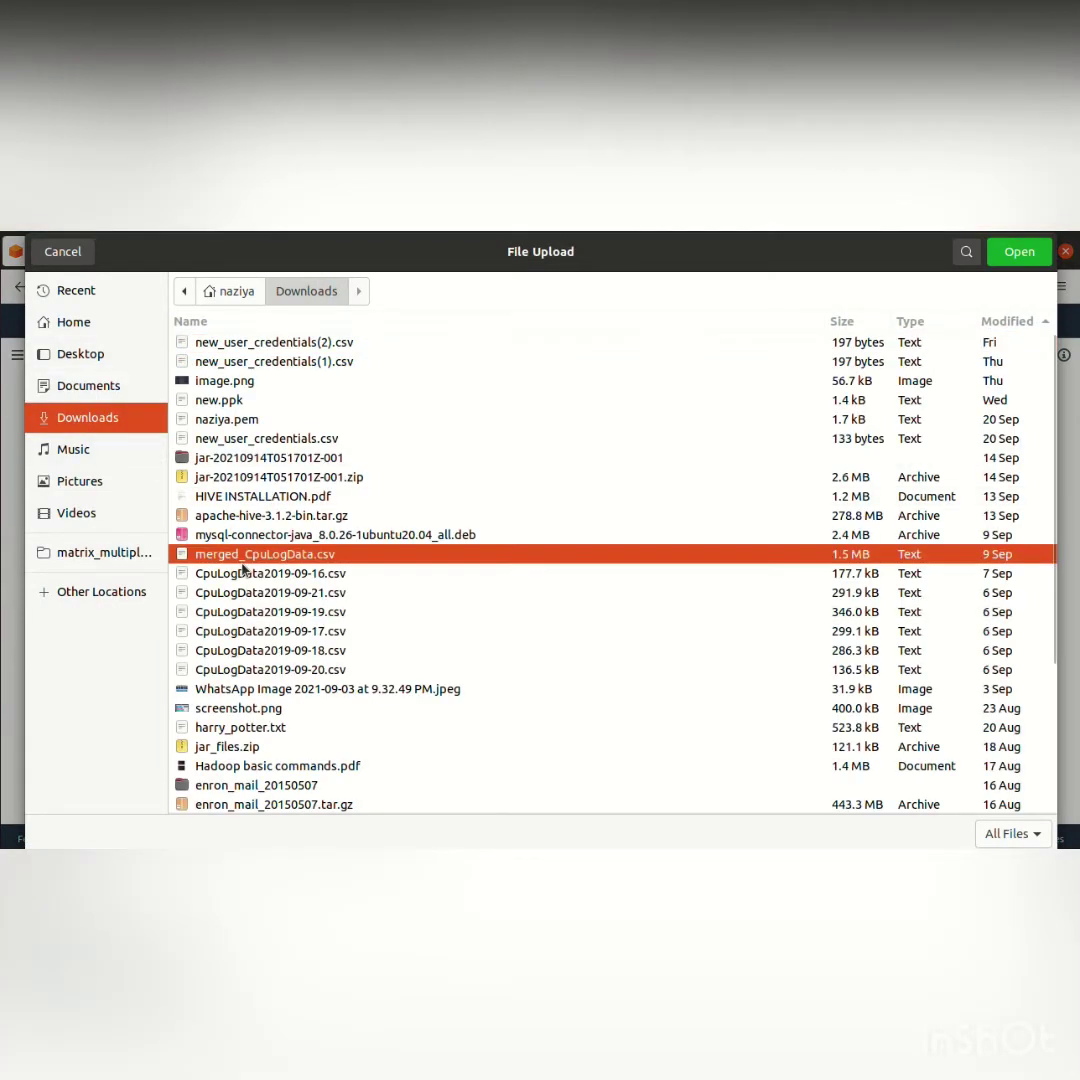
pyautogui.click(1022, 251)
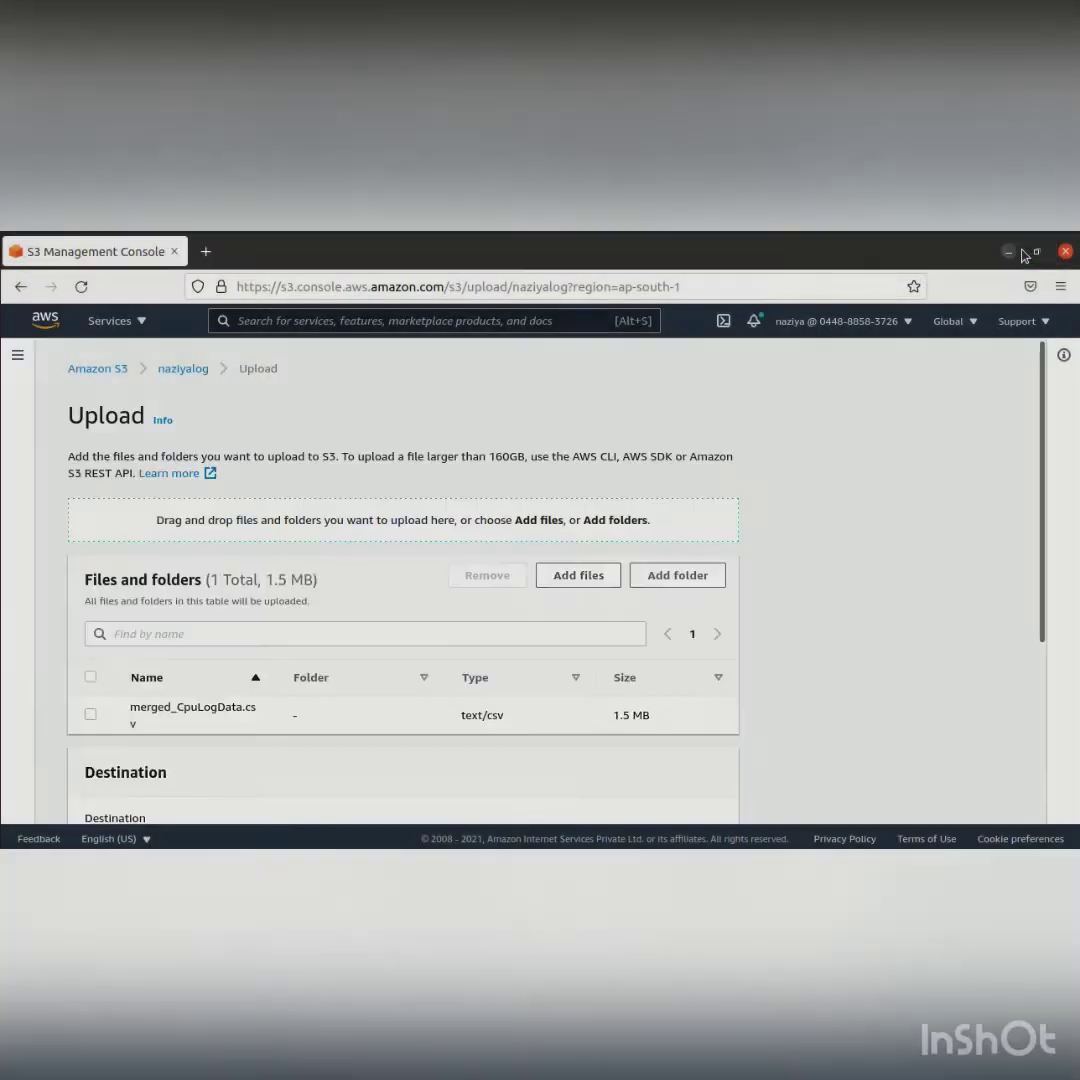
# Add cpulogdata.py to the upload list, upload both files to the bucket, and close the upload status page
pyautogui.scroll(-3, 718, 509)
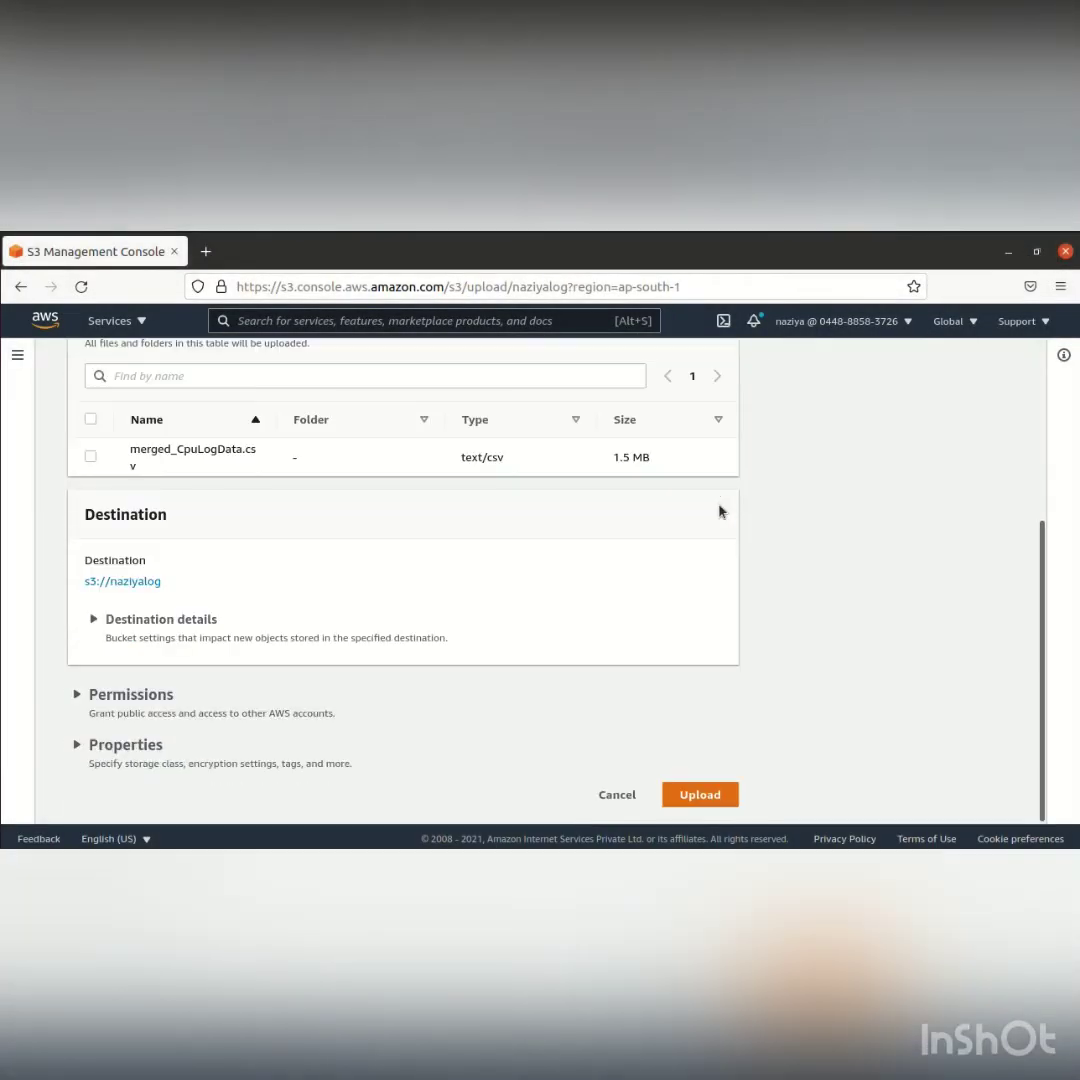
pyautogui.scroll(3, 718, 509)
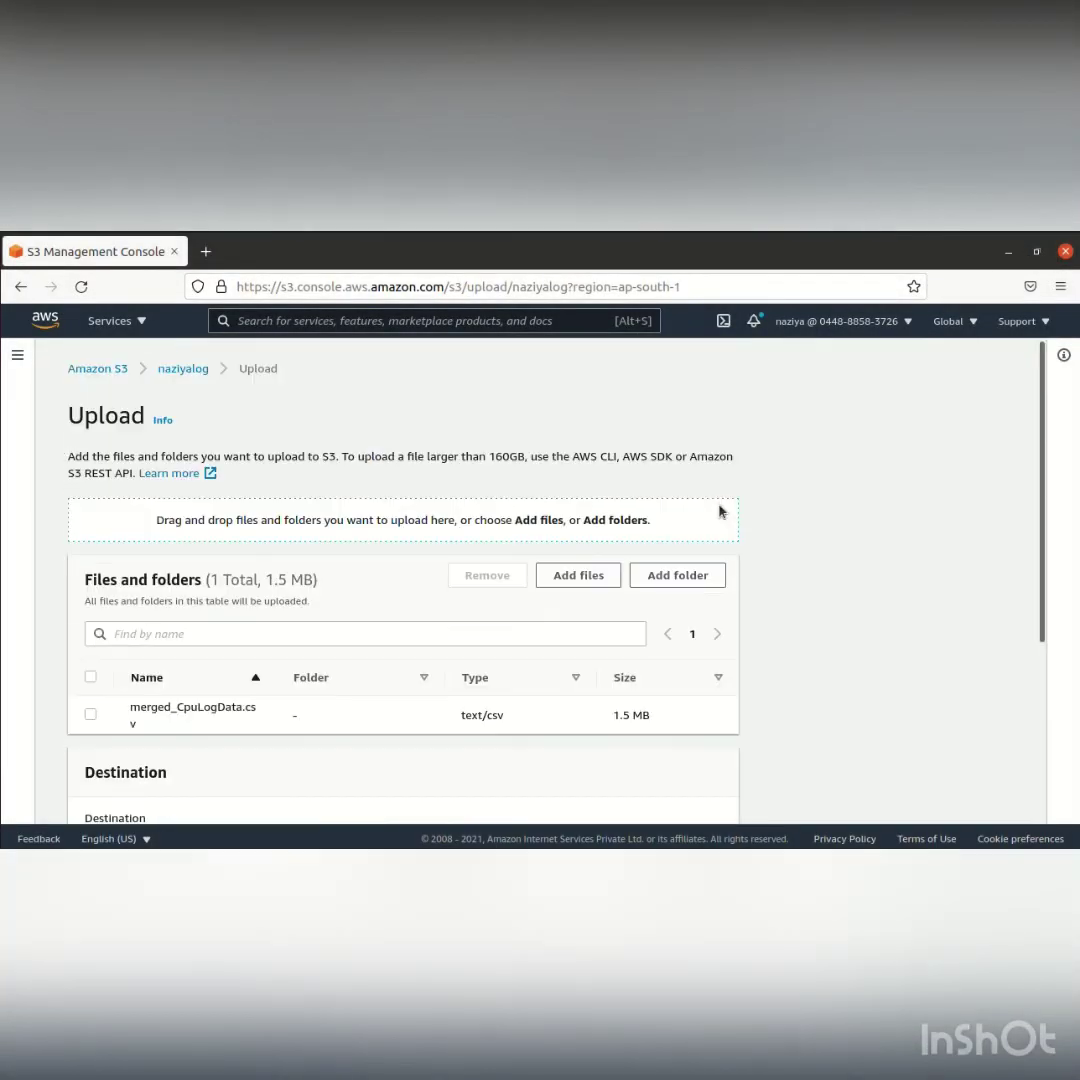
pyautogui.click(580, 577)
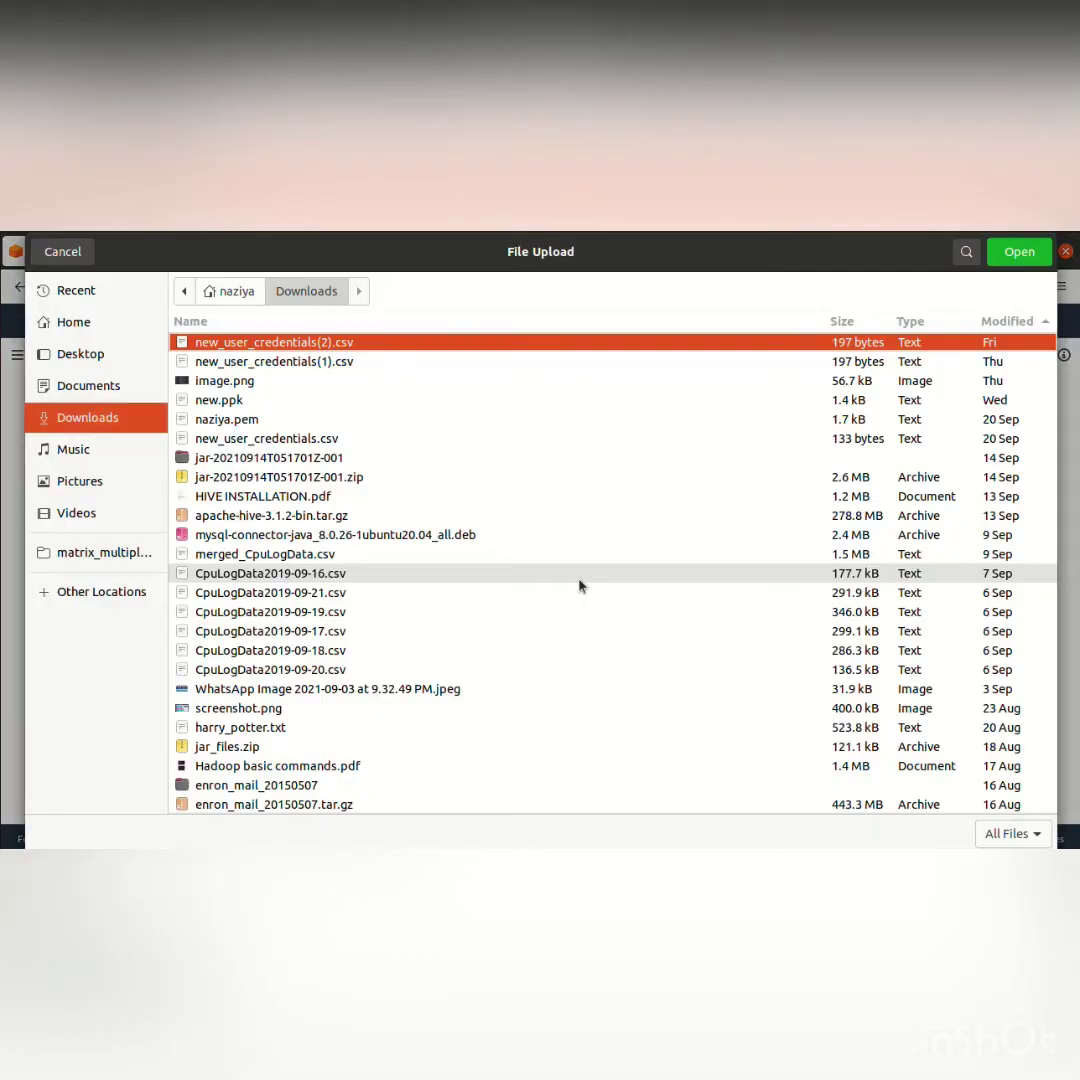
pyautogui.press('Escape')
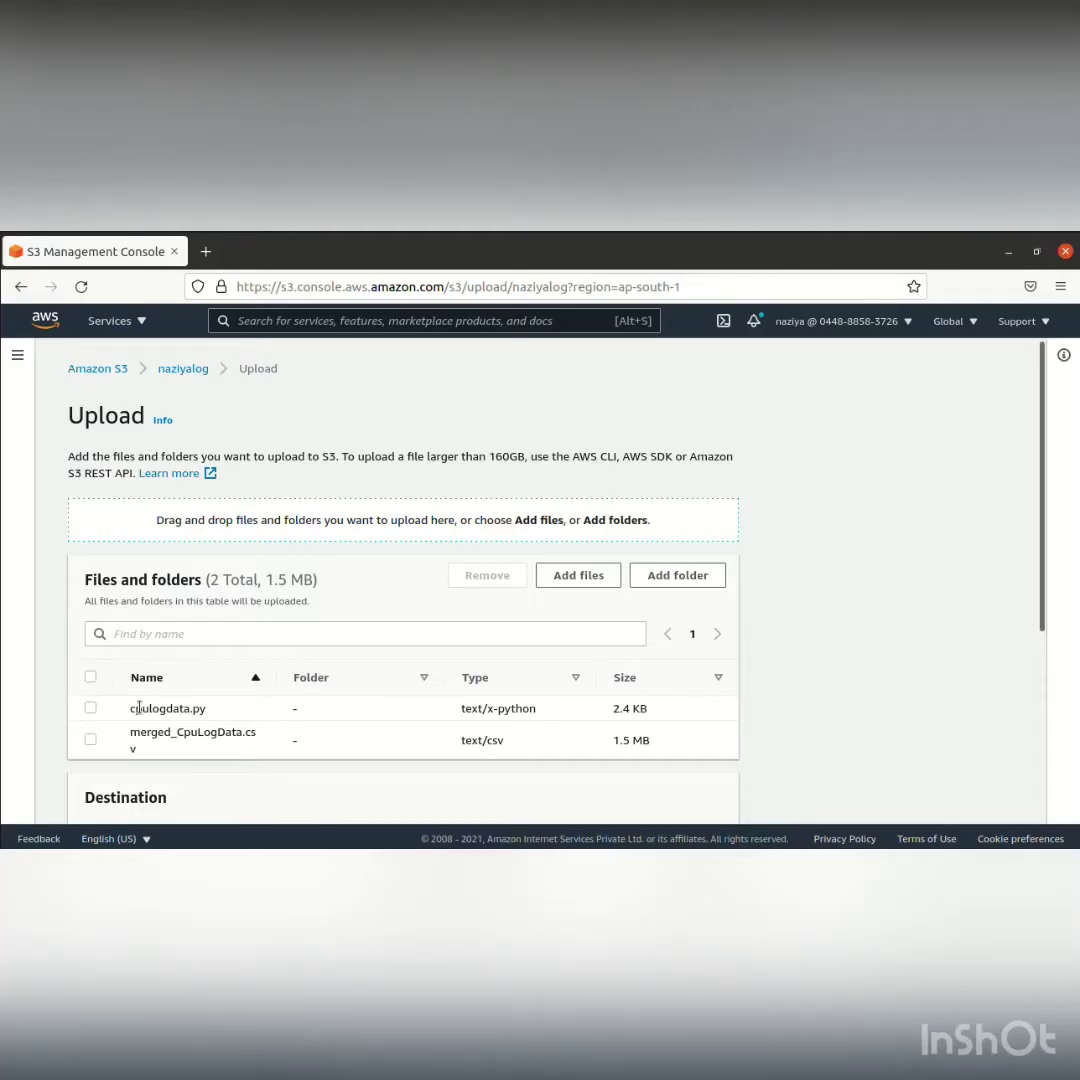
pyautogui.scroll(-3, 672, 668)
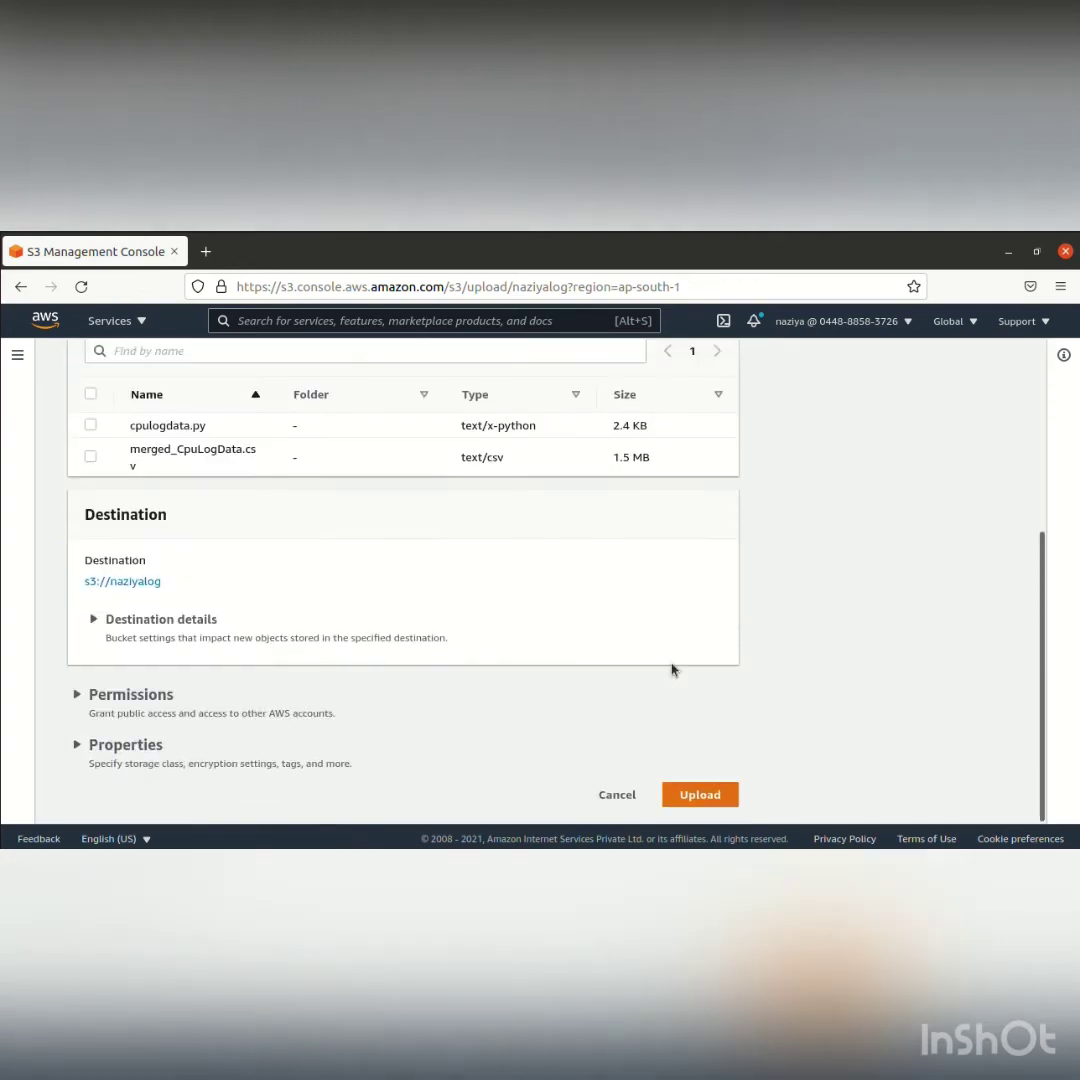
pyautogui.click(702, 796)
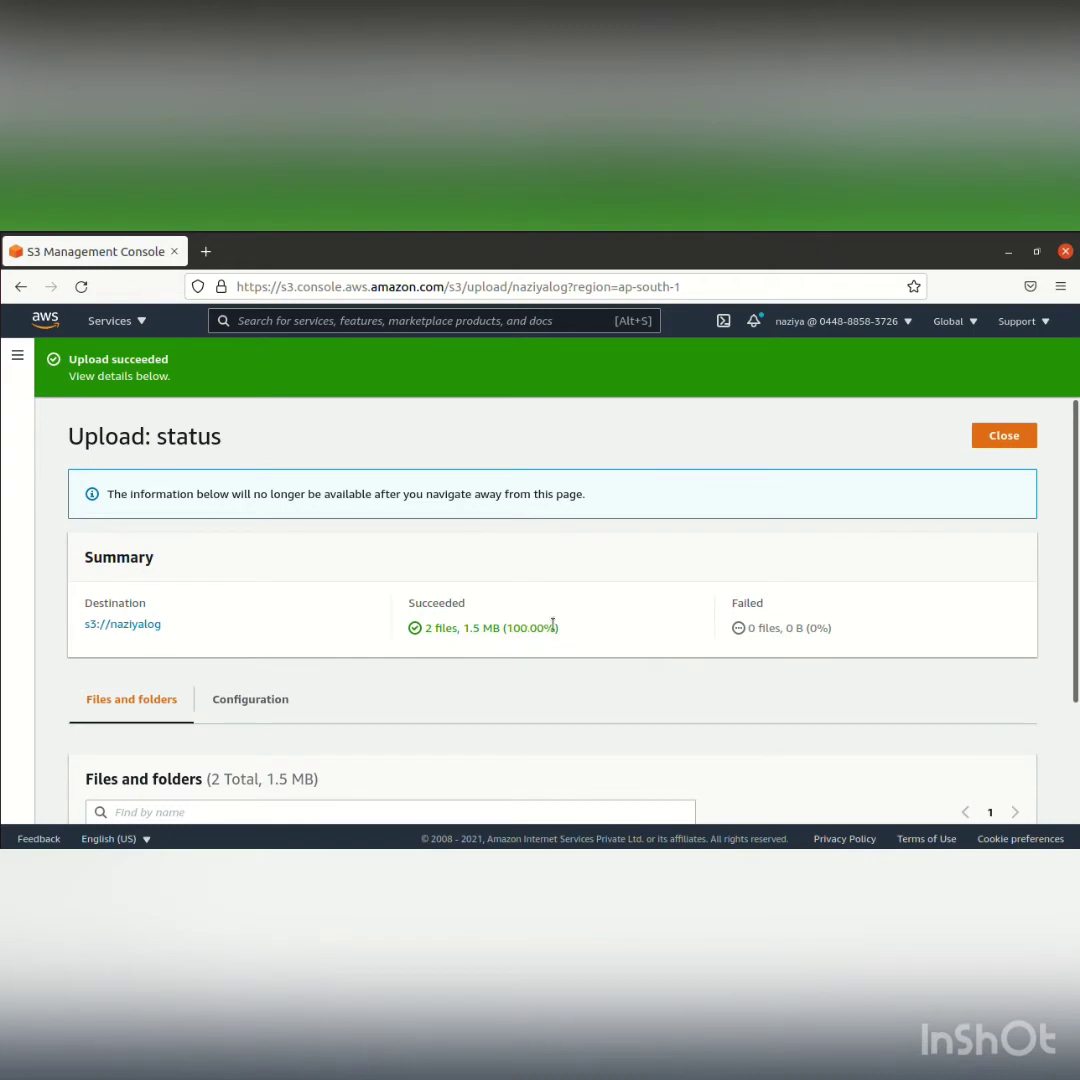
pyautogui.click(1004, 436)
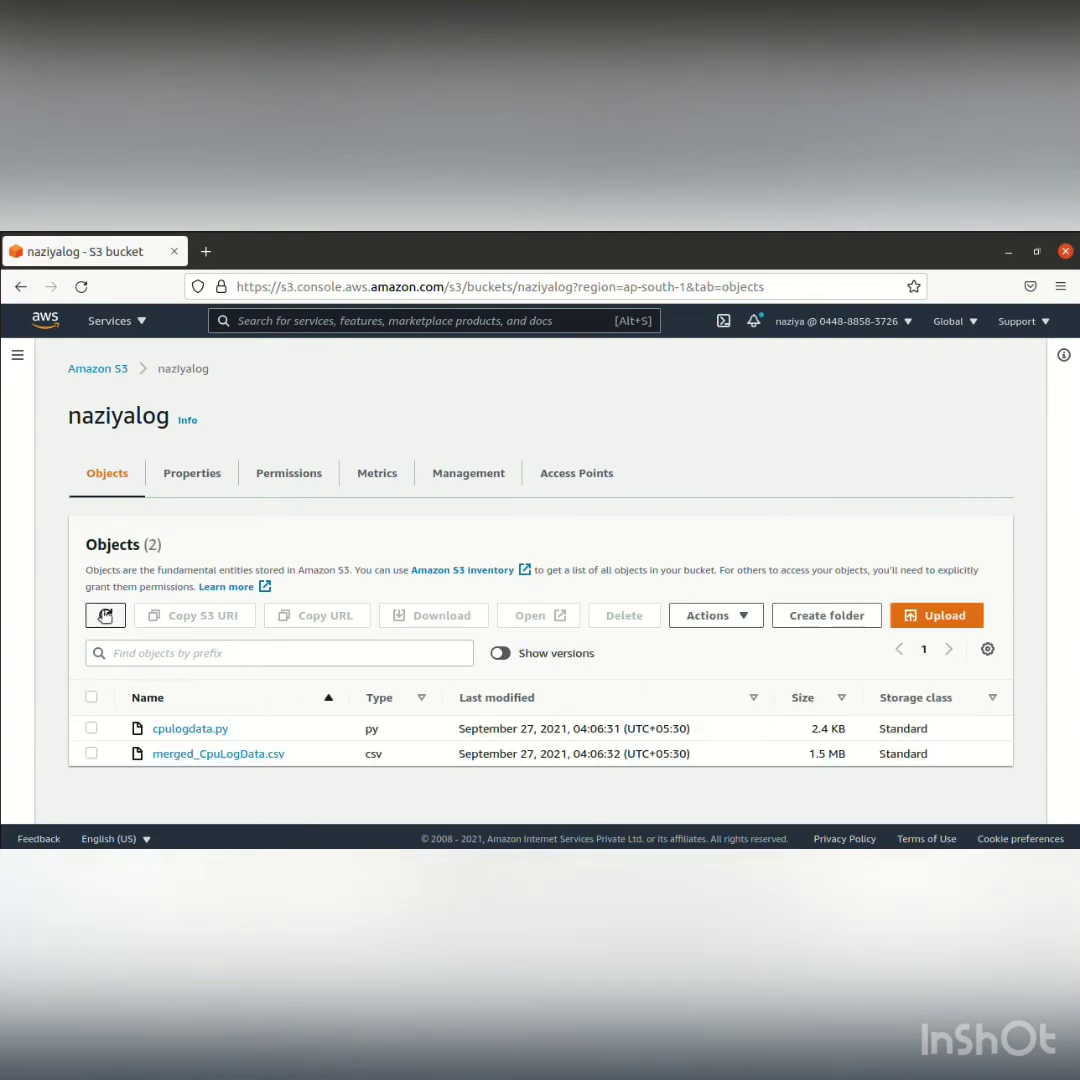
# Return to the bucket list and reopen the naziyalog bucket to check its uploaded objects
pyautogui.click(97, 370)
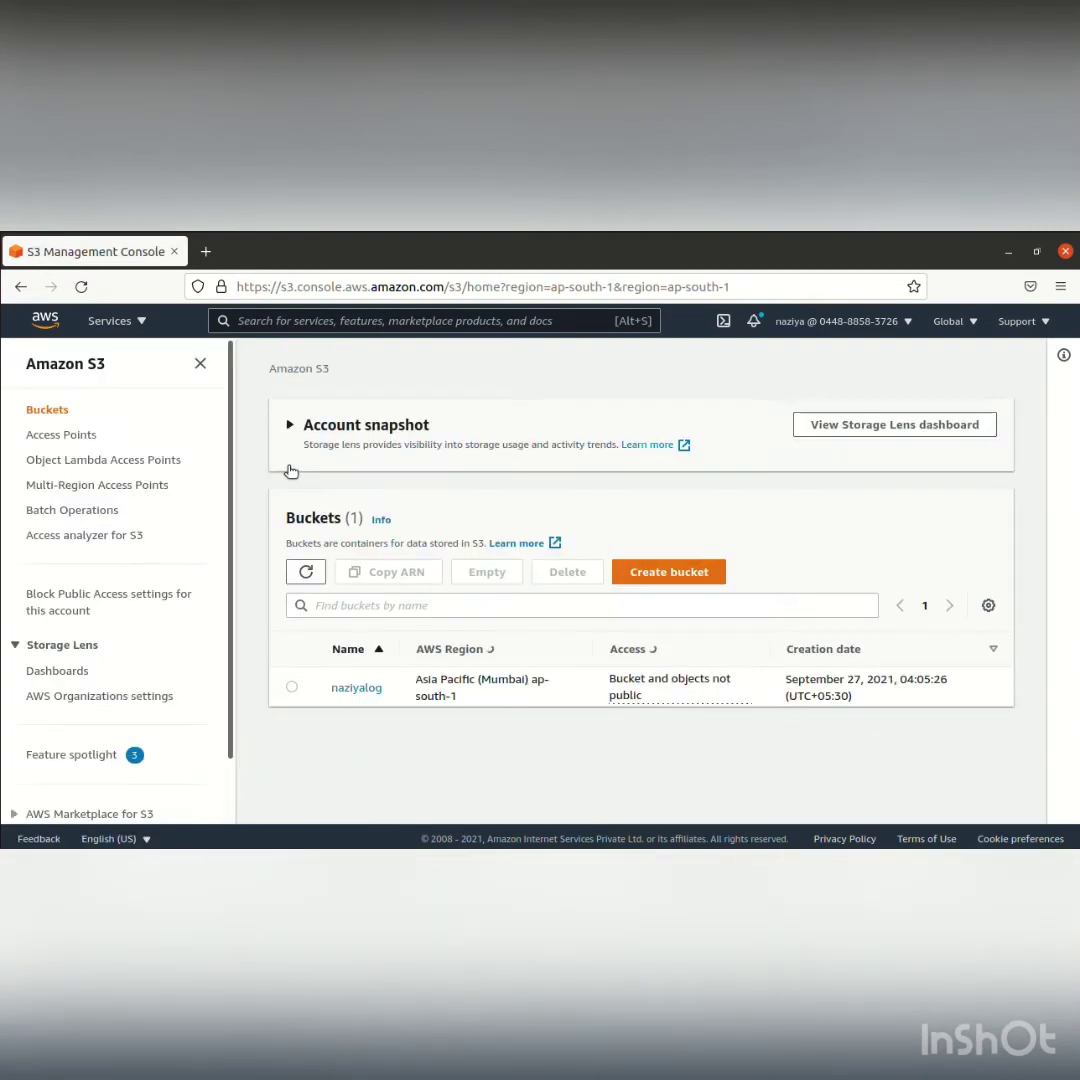
pyautogui.click(370, 689)
pyautogui.scroll(-2, 374, 690)
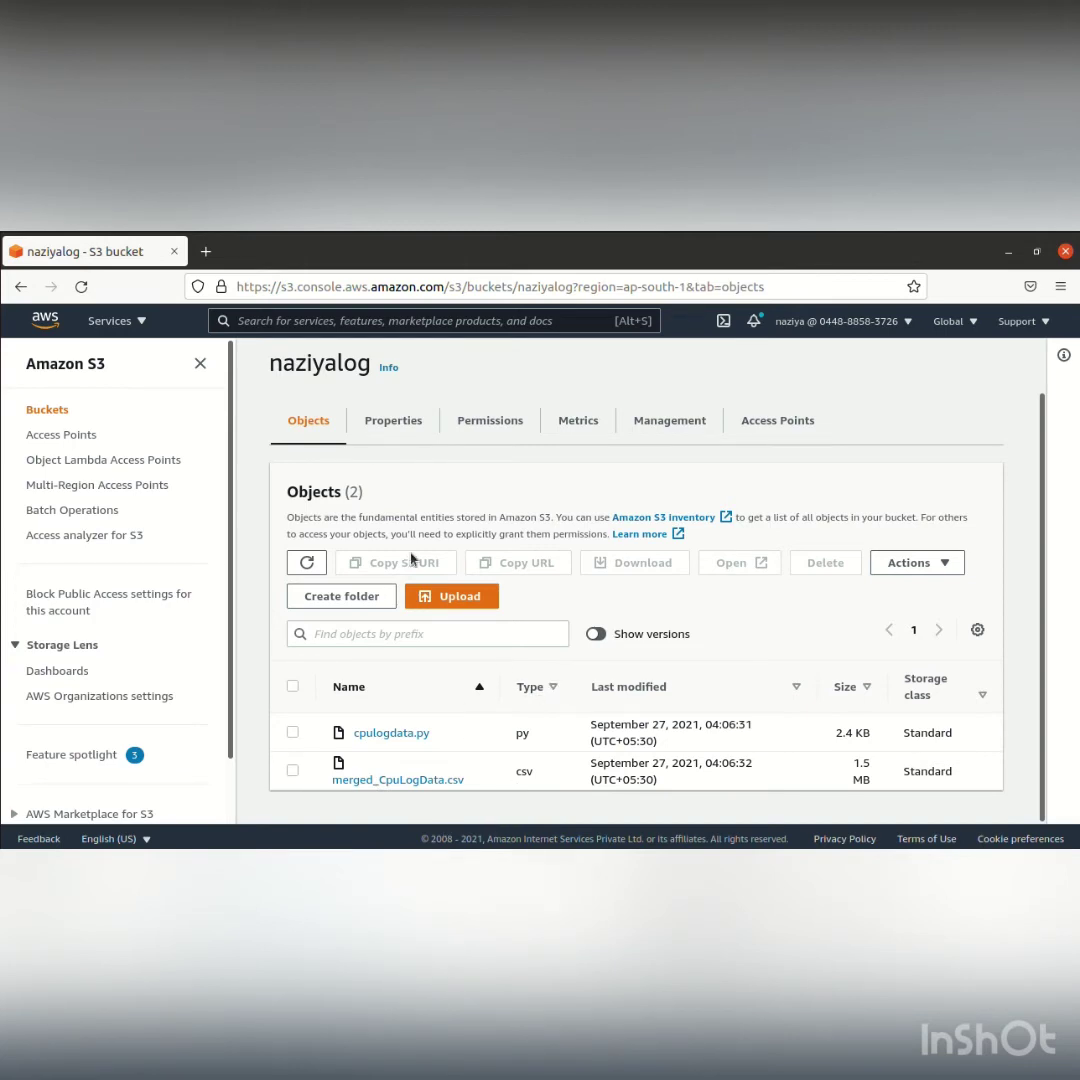
# Duplicate the bucket's browser tab, search the AWS services for emr, and open EMR in the duplicate
pyautogui.rightClick(128, 258)
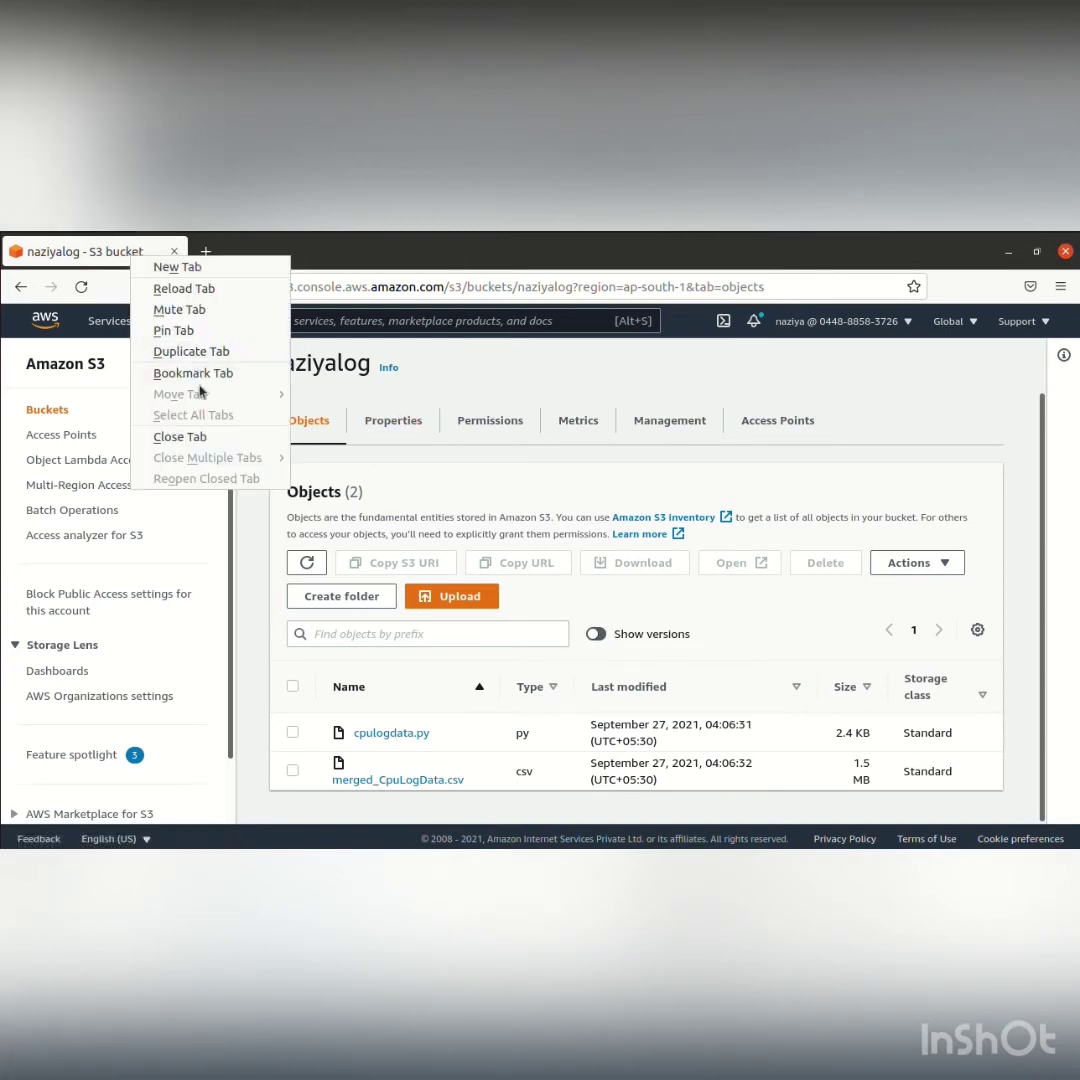
pyautogui.click(195, 351)
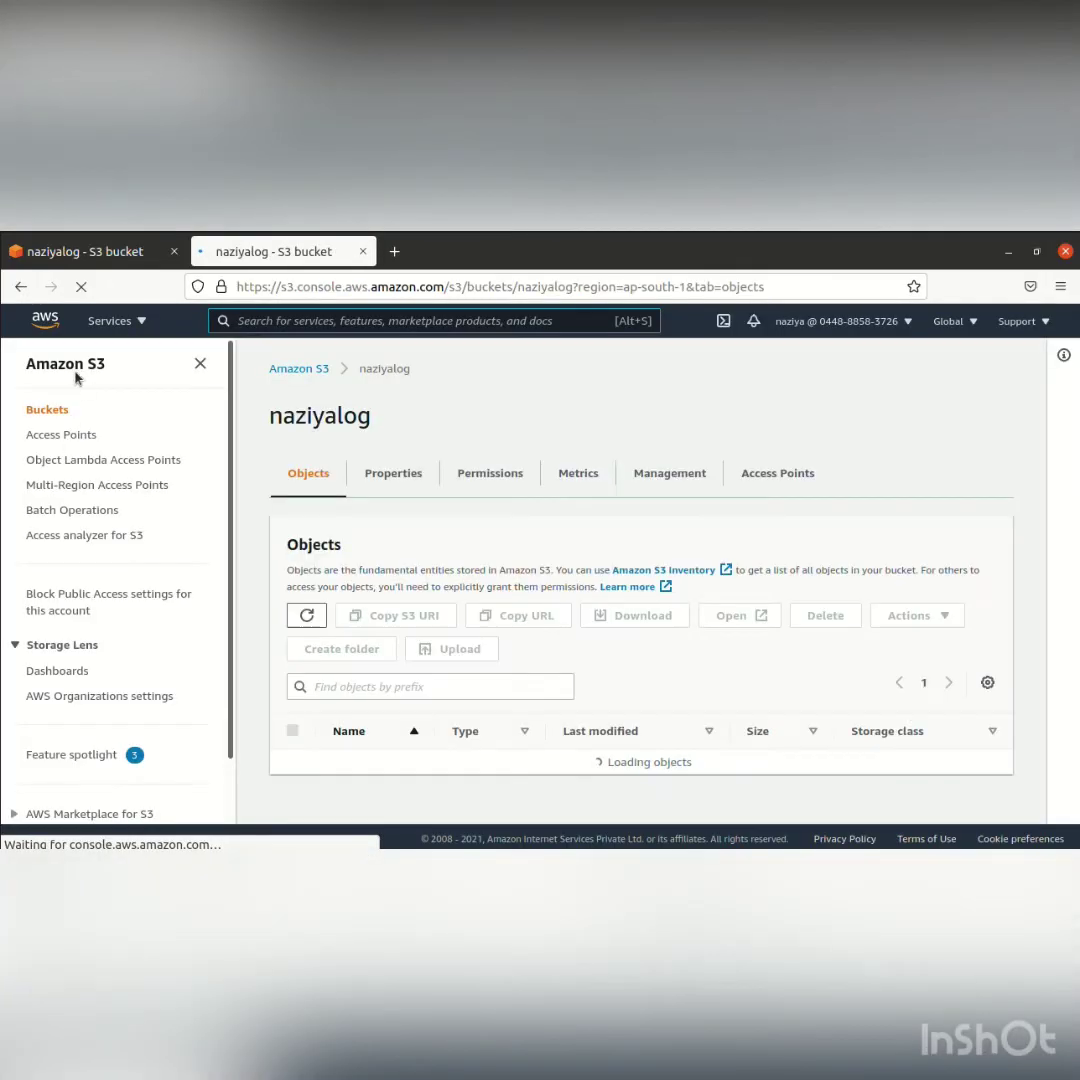
pyautogui.click(118, 321)
pyautogui.click(281, 321)
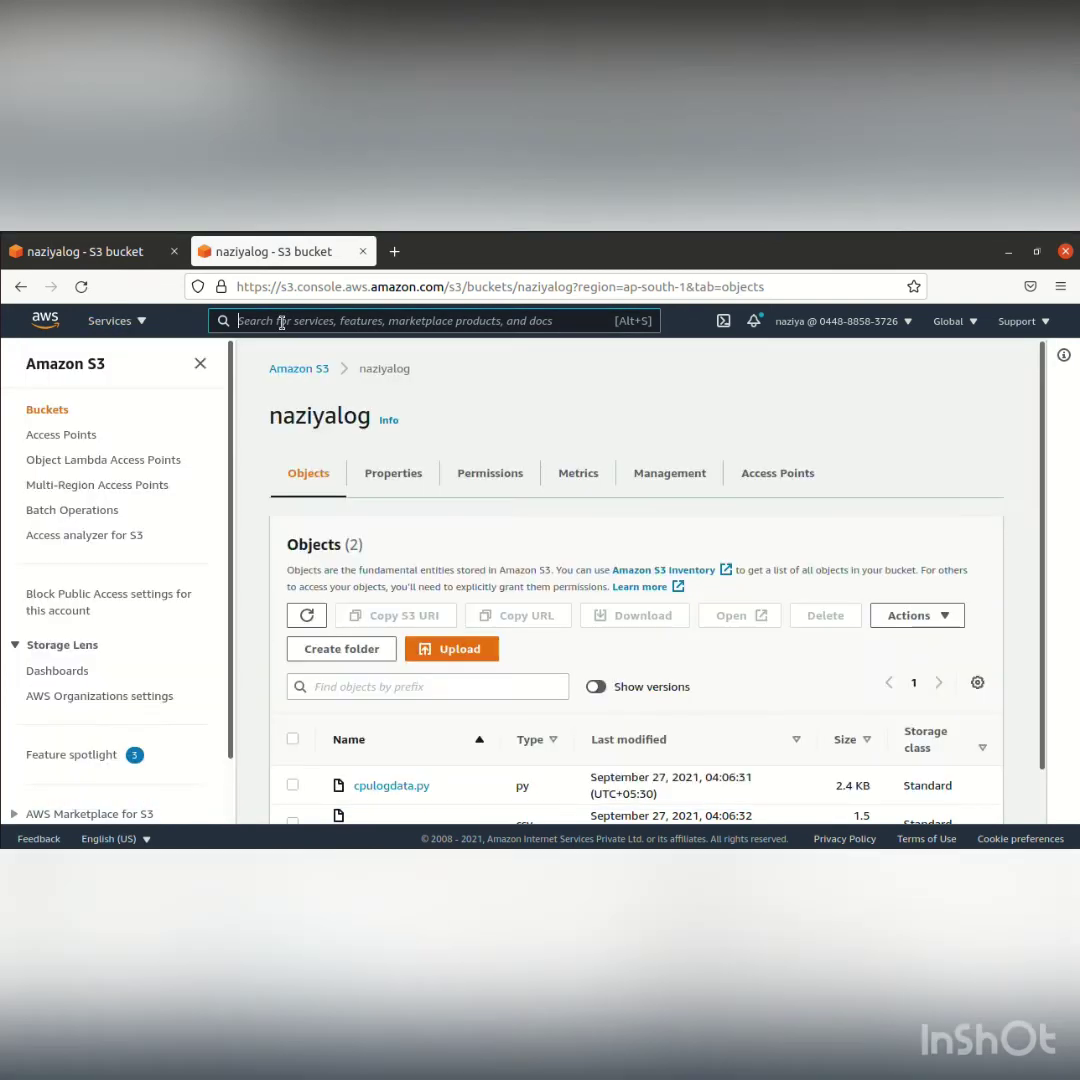
pyautogui.write('emr')
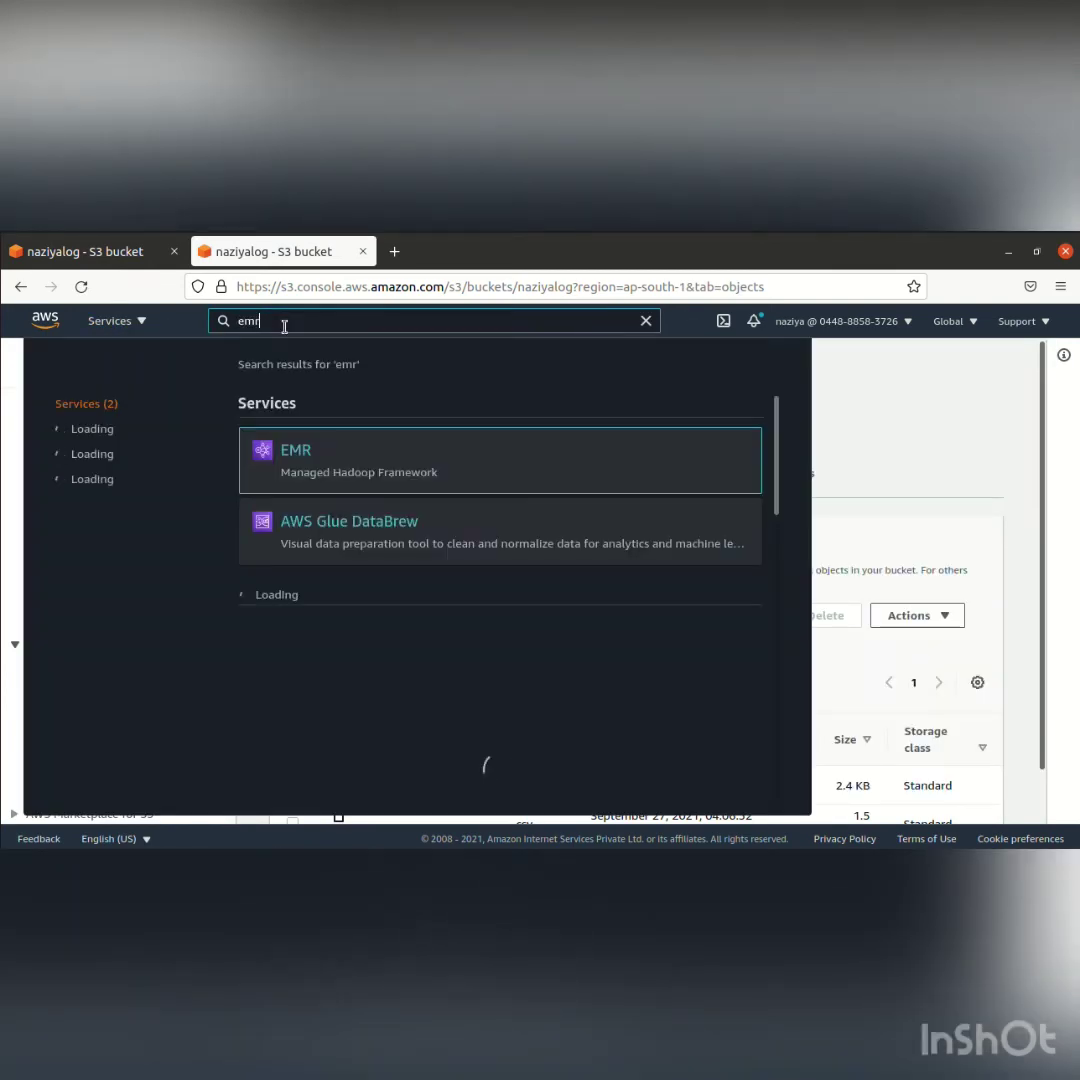
pyautogui.click(297, 450)
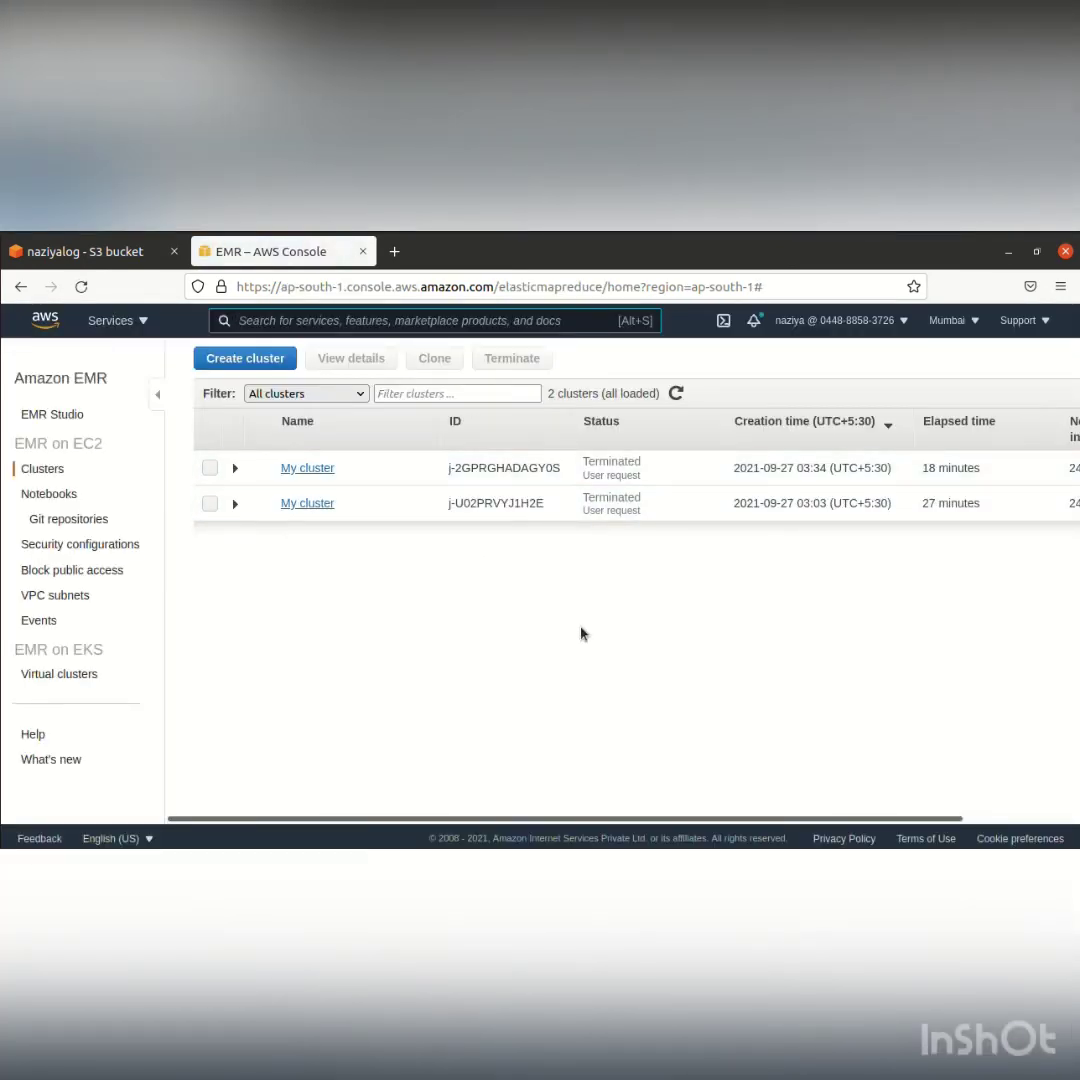
# Start a new cluster in quick options with Spark 2.4.7 on Hadoop 2.10.1 YARN and Zeppelin 0.9.0 as its applications
pyautogui.click(262, 358)
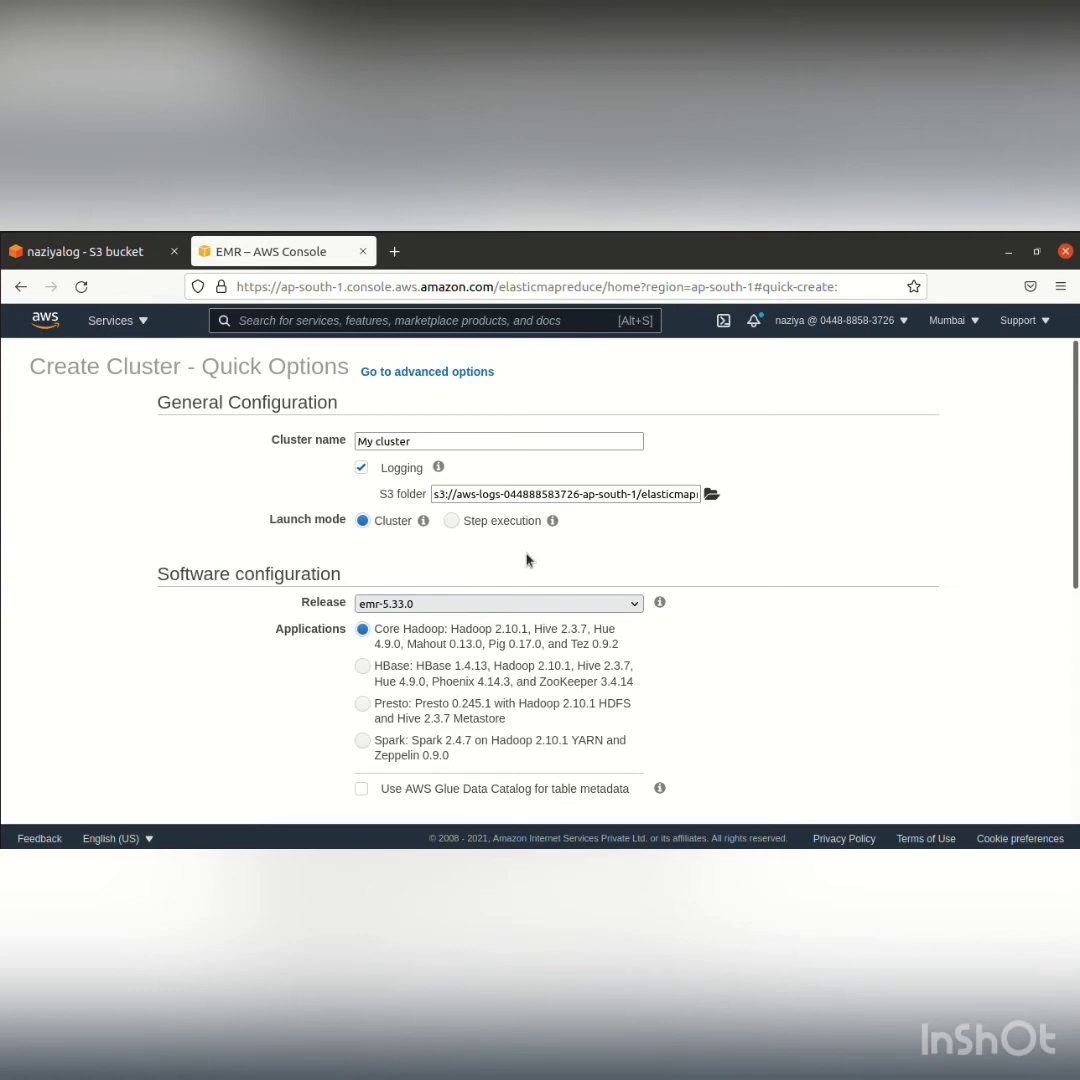
pyautogui.scroll(-3, 535, 542)
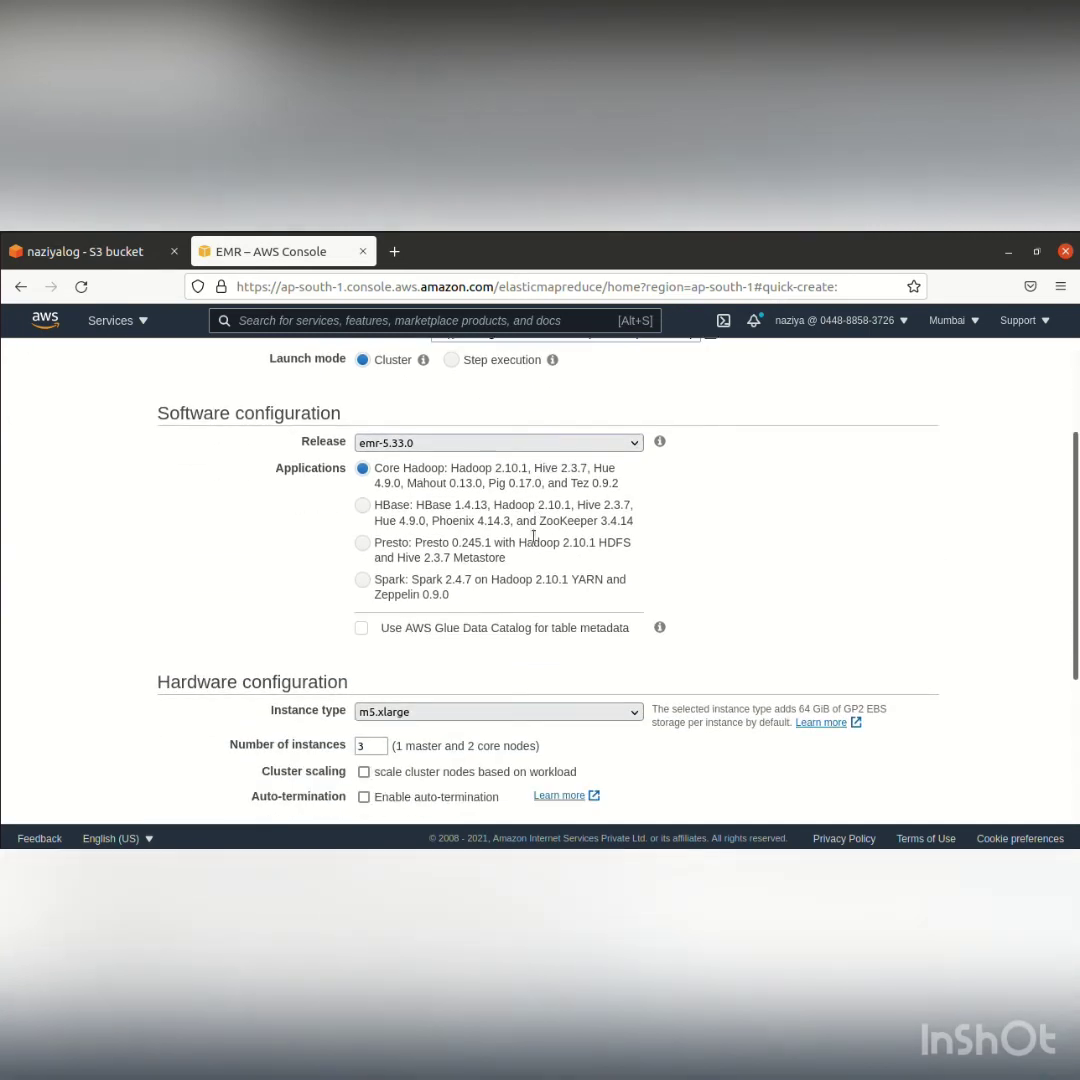
pyautogui.click(363, 582)
pyautogui.scroll(-5, 740, 580)
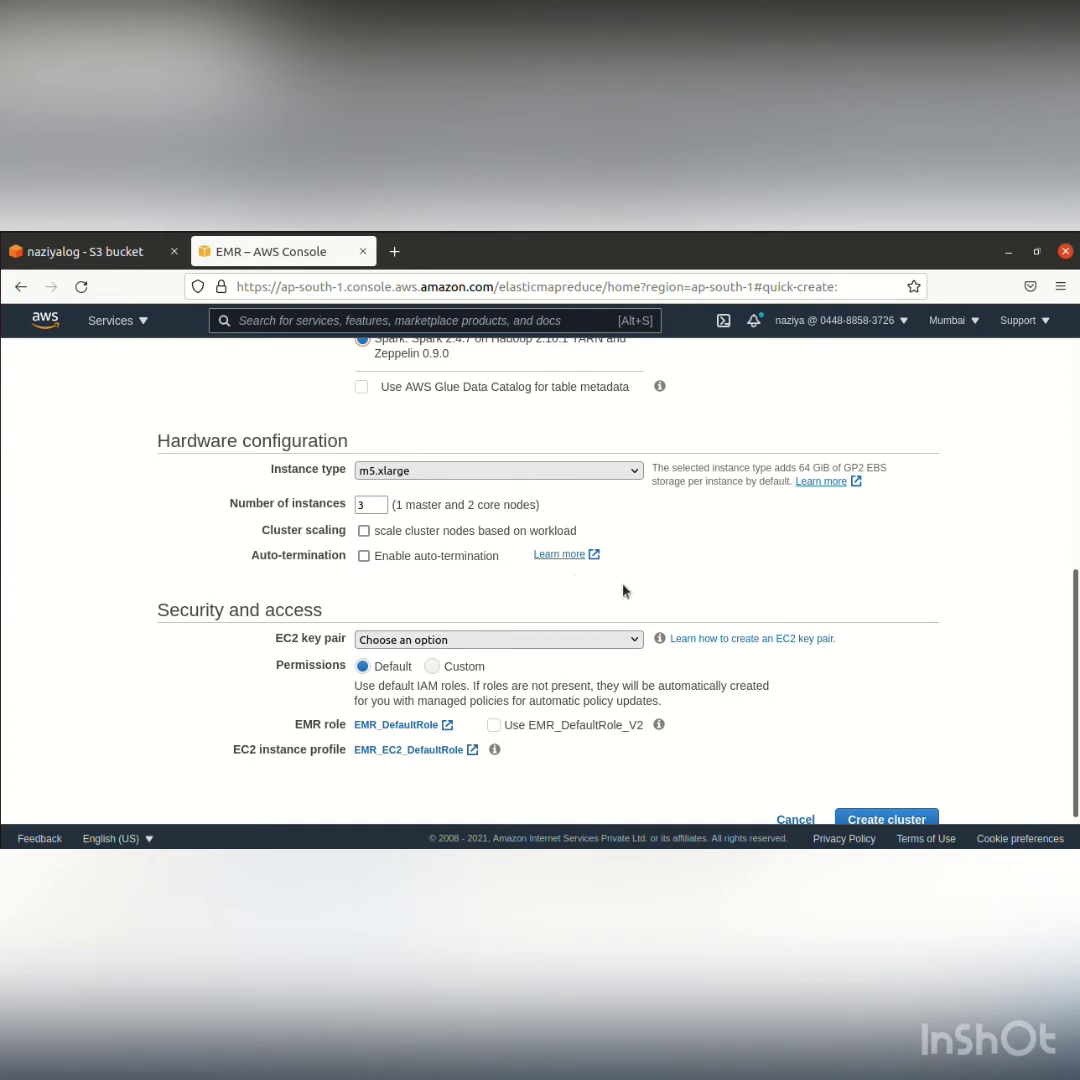
# Assign the existing named EC2 key pair to the cluster and create it
pyautogui.scroll(-1, 630, 585)
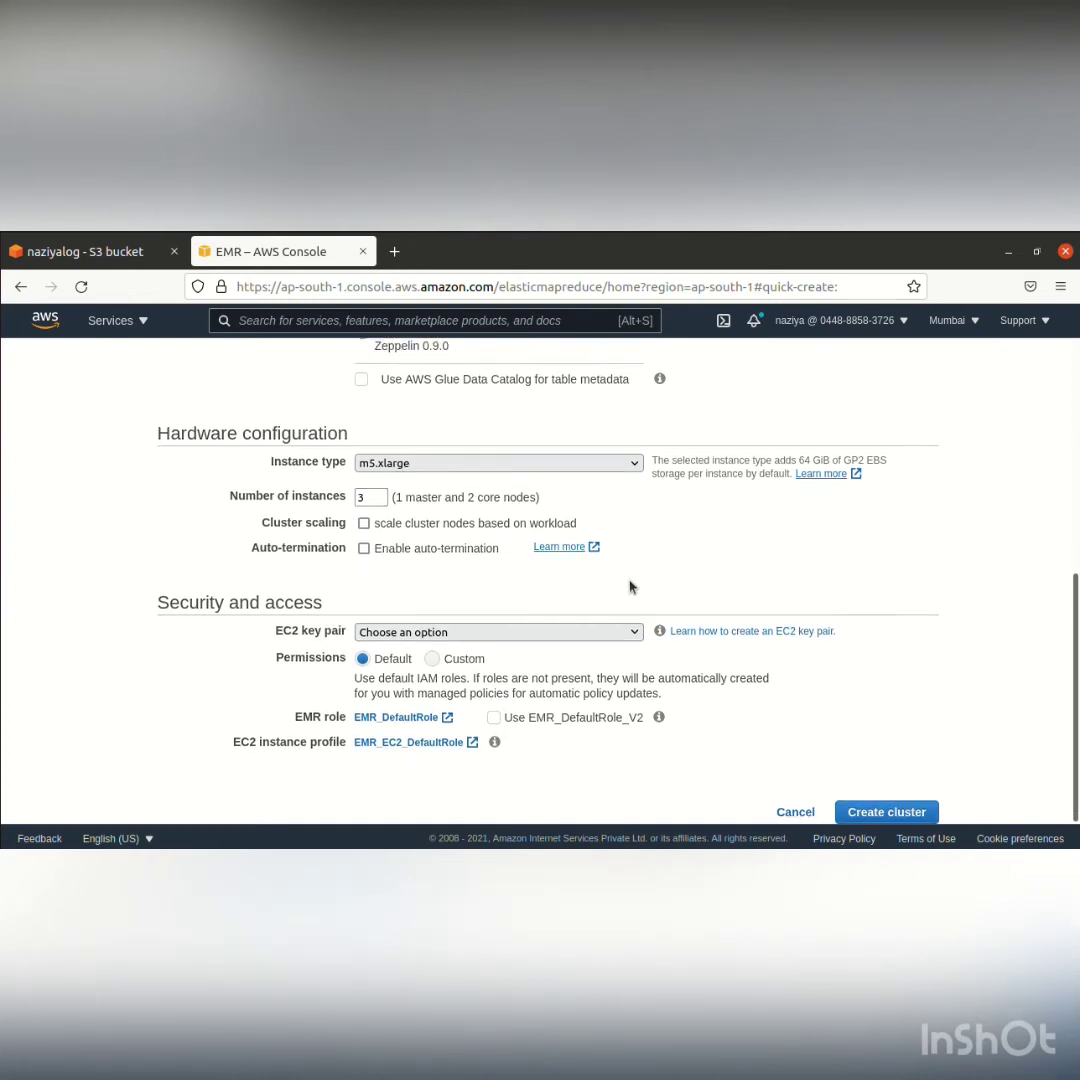
pyautogui.click(637, 636)
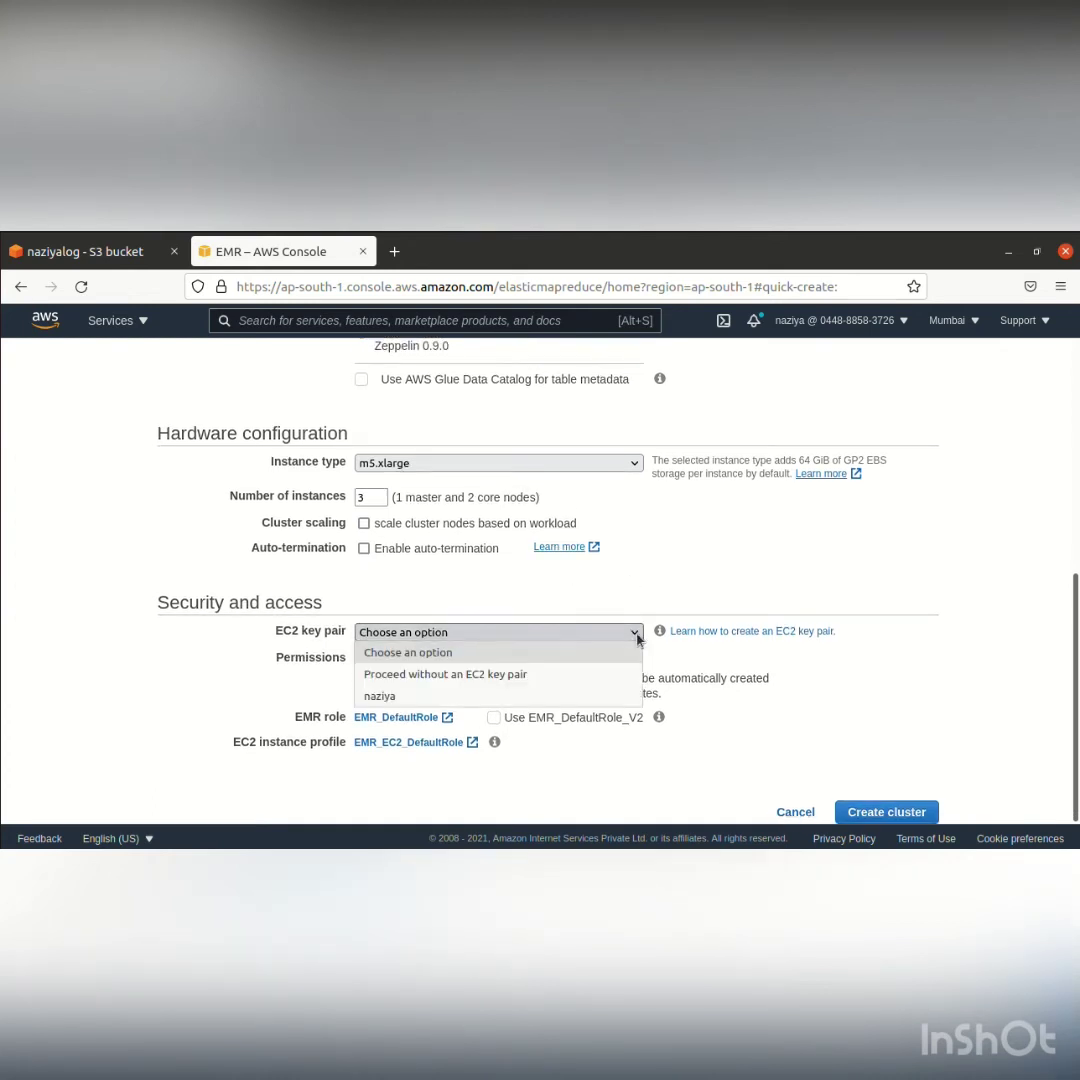
pyautogui.click(573, 693)
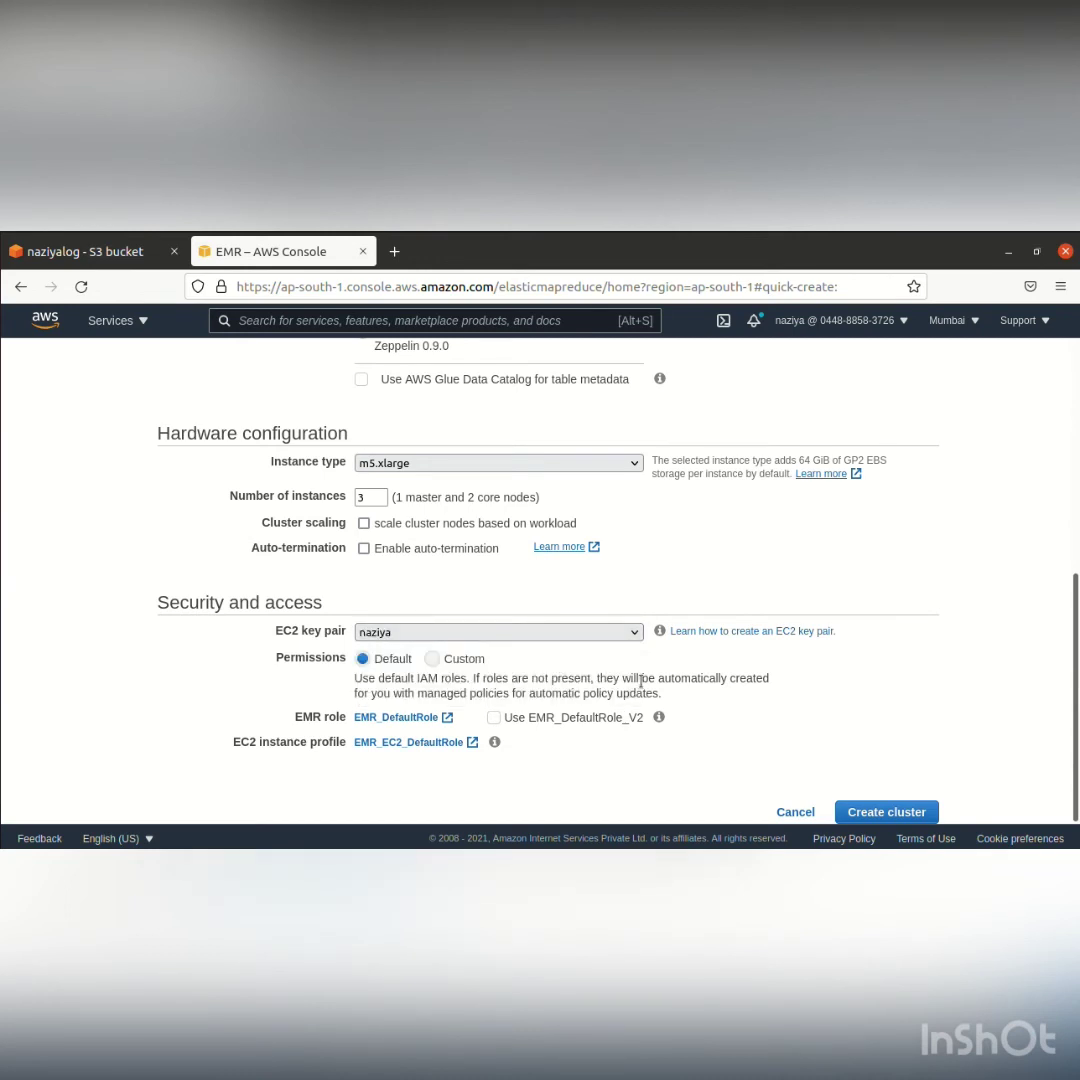
pyautogui.click(870, 813)
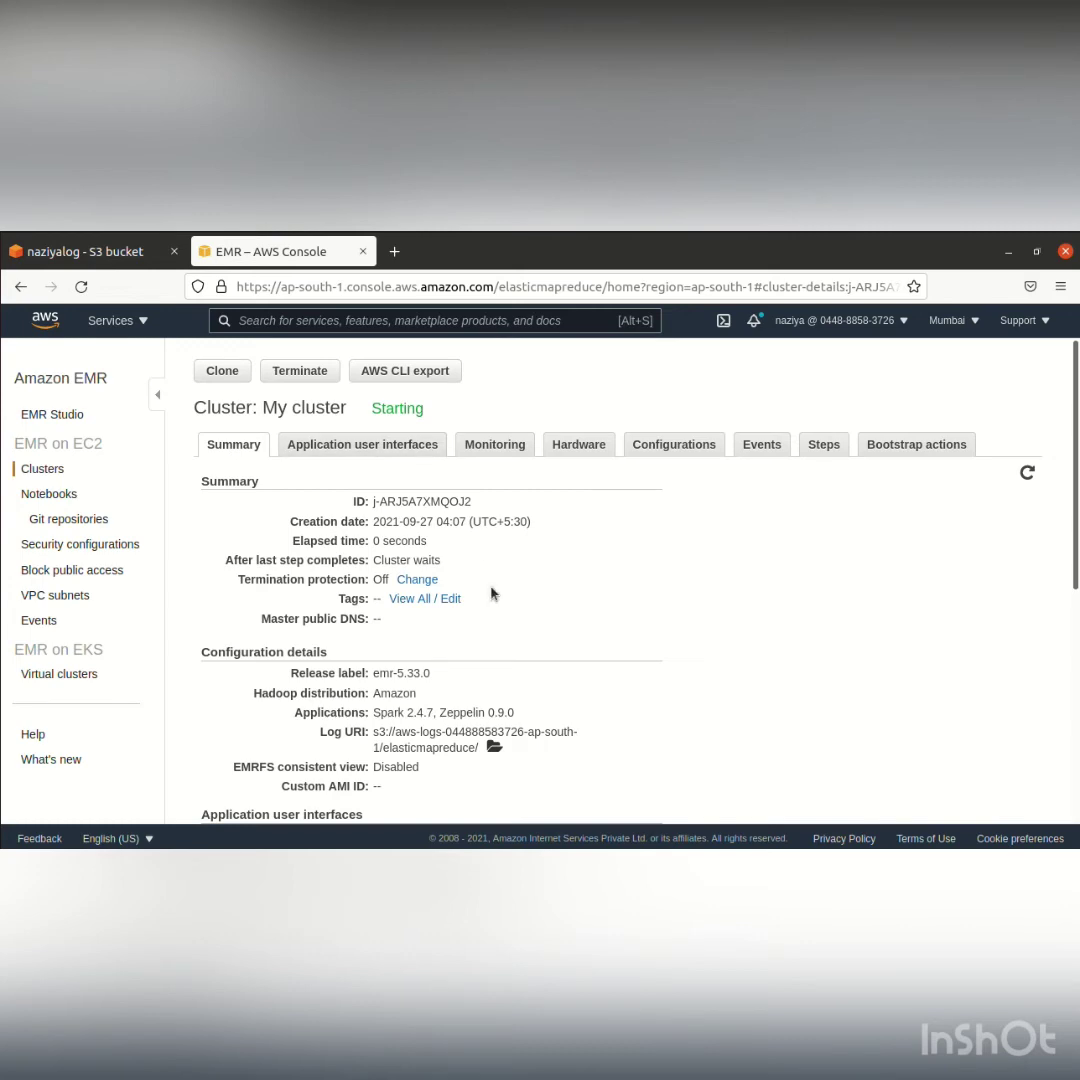
# Review the cluster's details and open its master node security group in a new browser tab
pyautogui.scroll(-5, 446, 612)
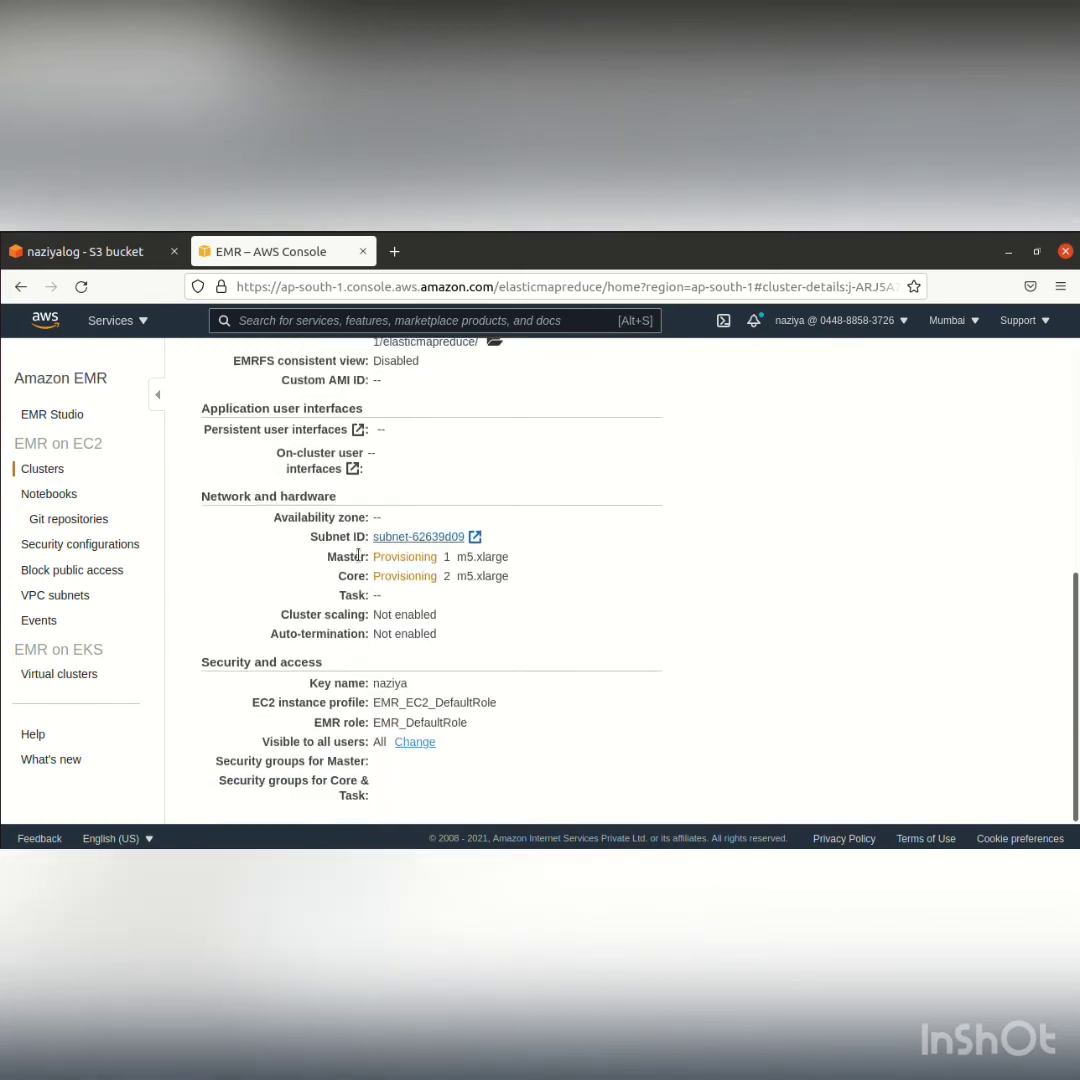
pyautogui.scroll(5, 684, 494)
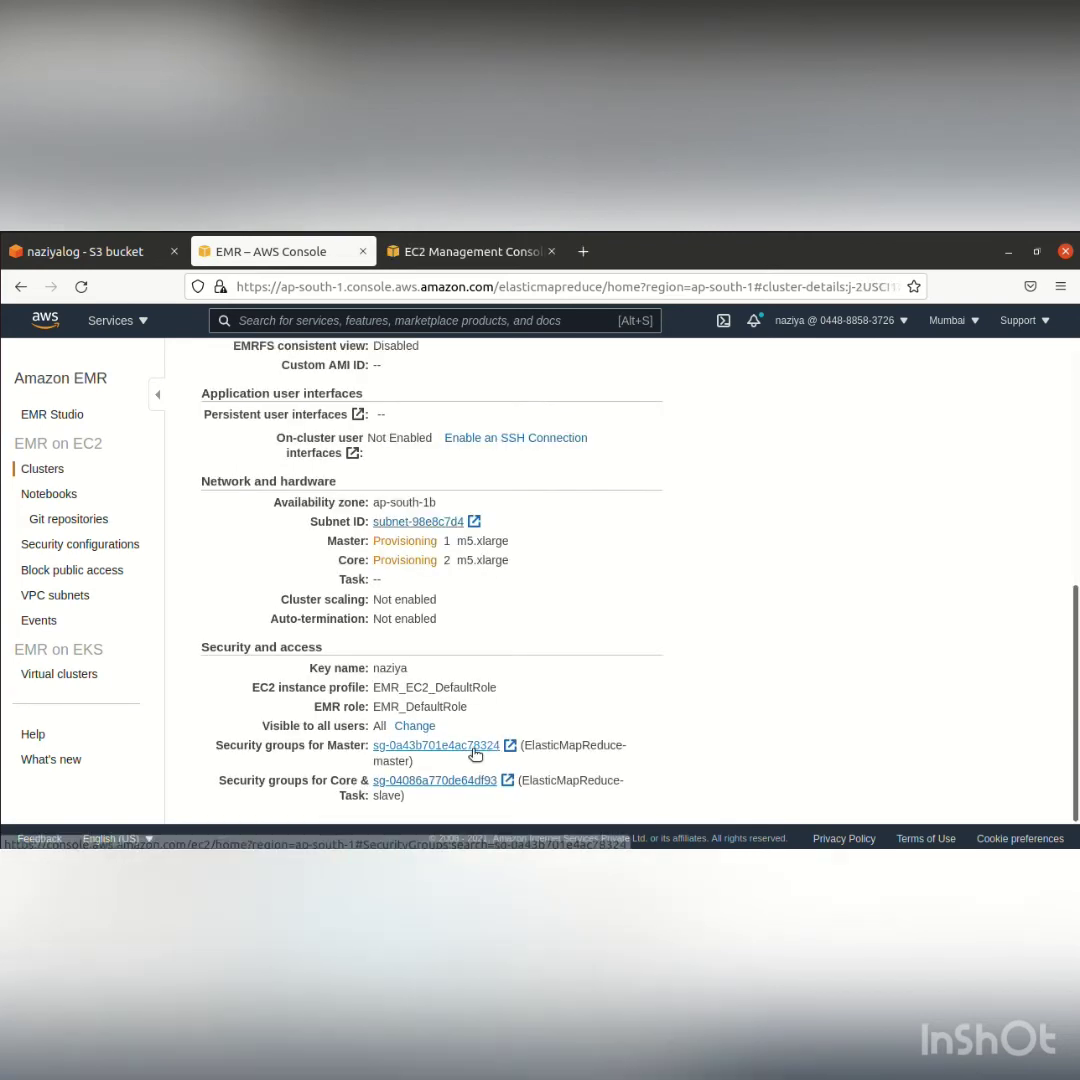
pyautogui.rightClick(474, 746)
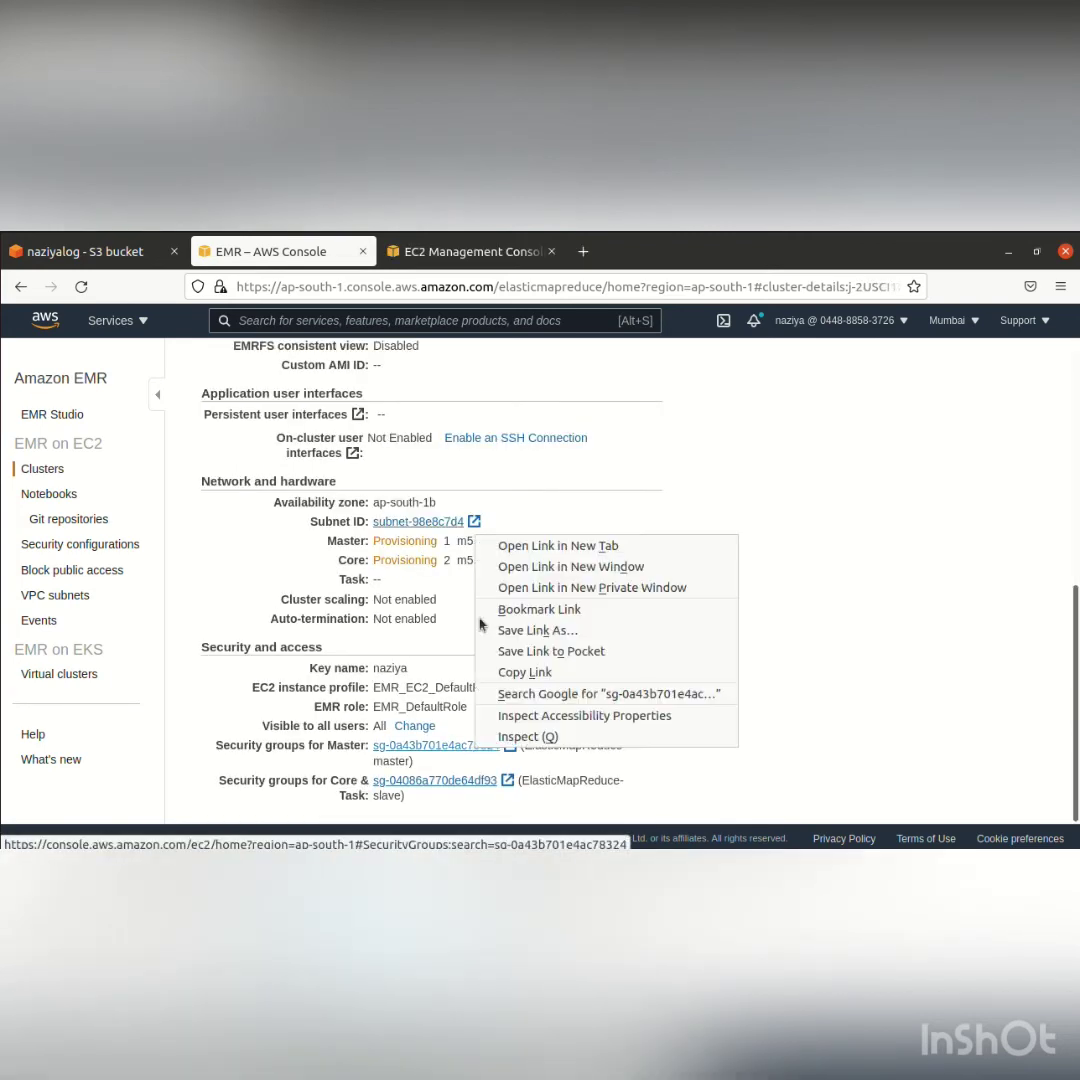
pyautogui.click(543, 547)
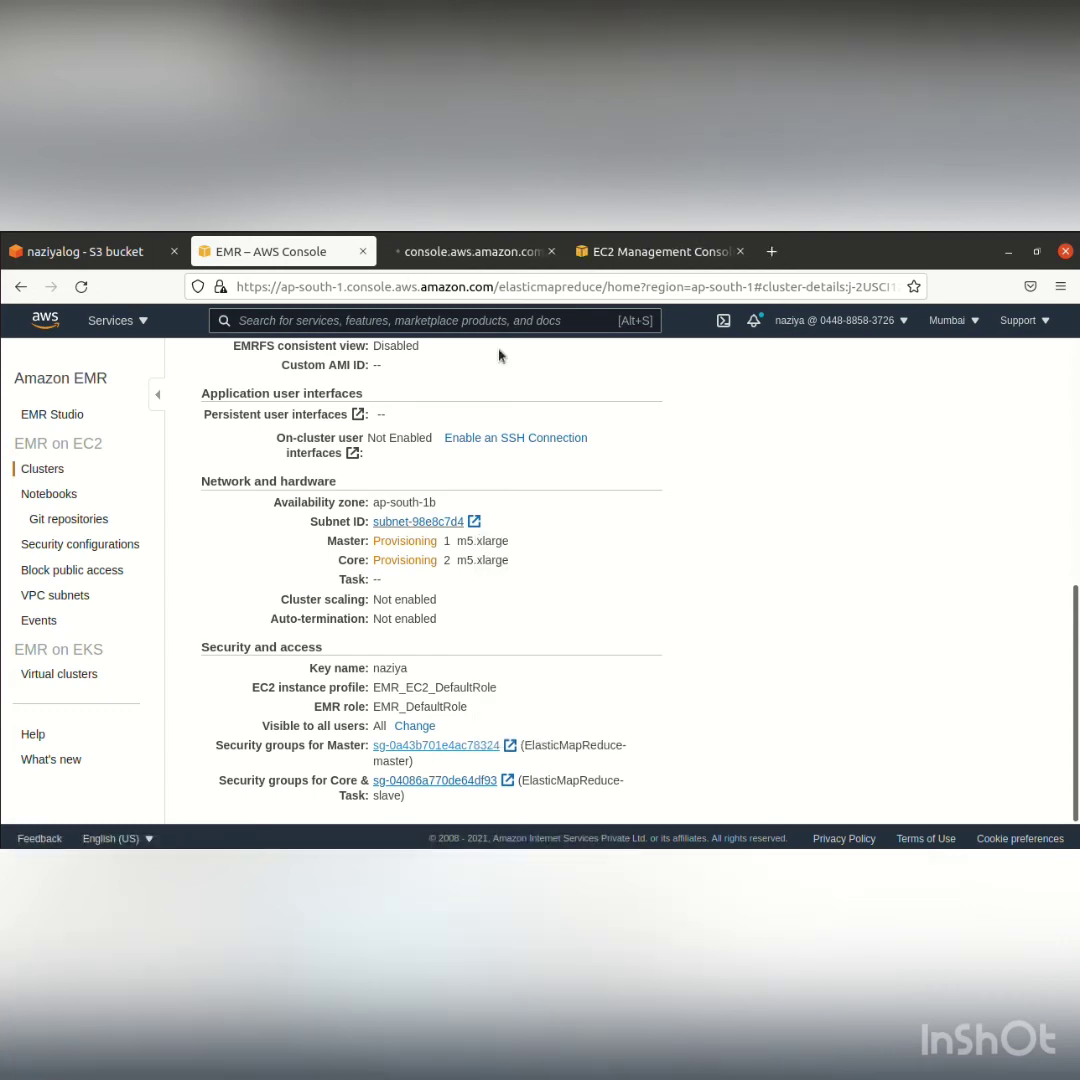
pyautogui.click(485, 251)
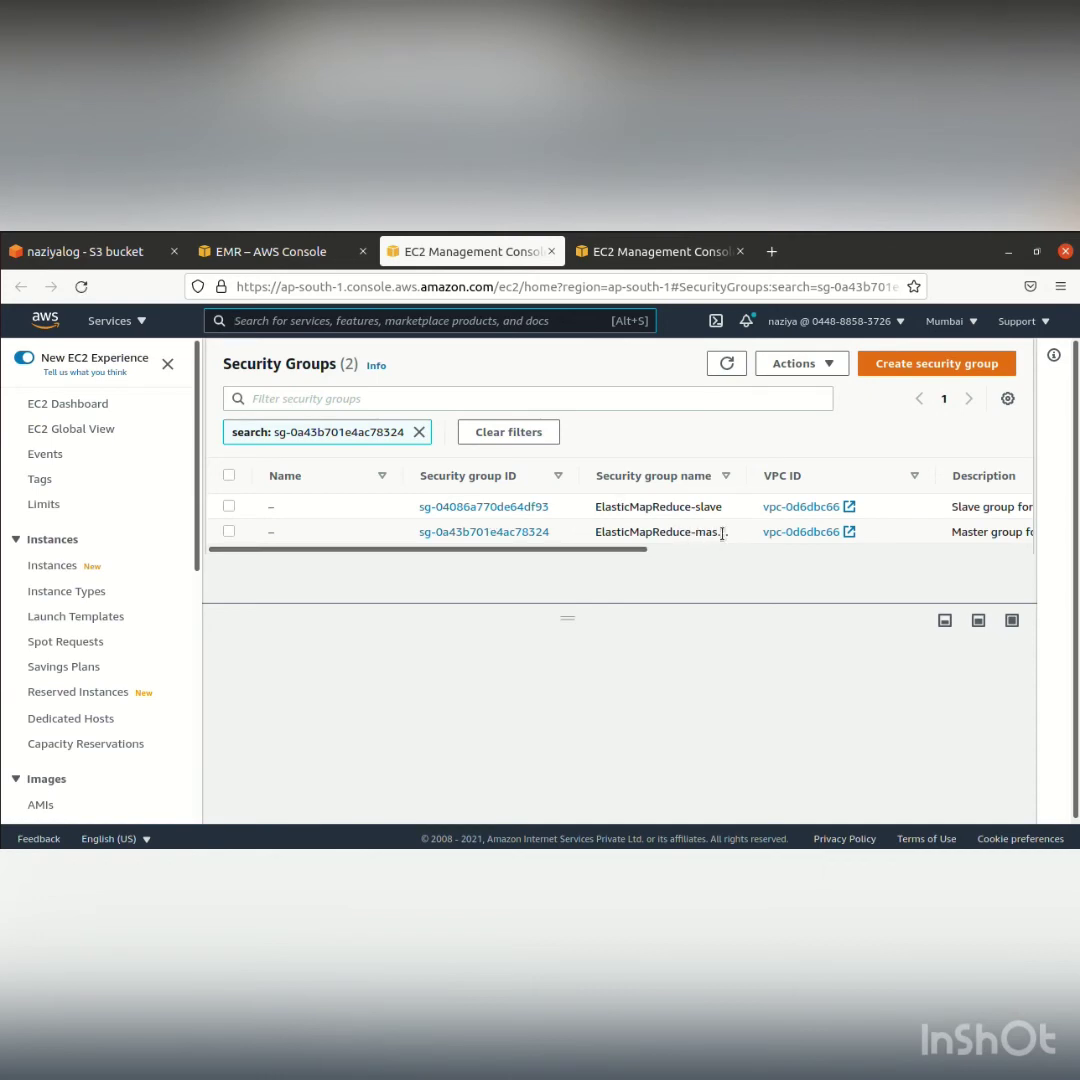
# Select only the ElasticMapReduce-master security group and examine its inbound rules
pyautogui.rightClick(225, 532)
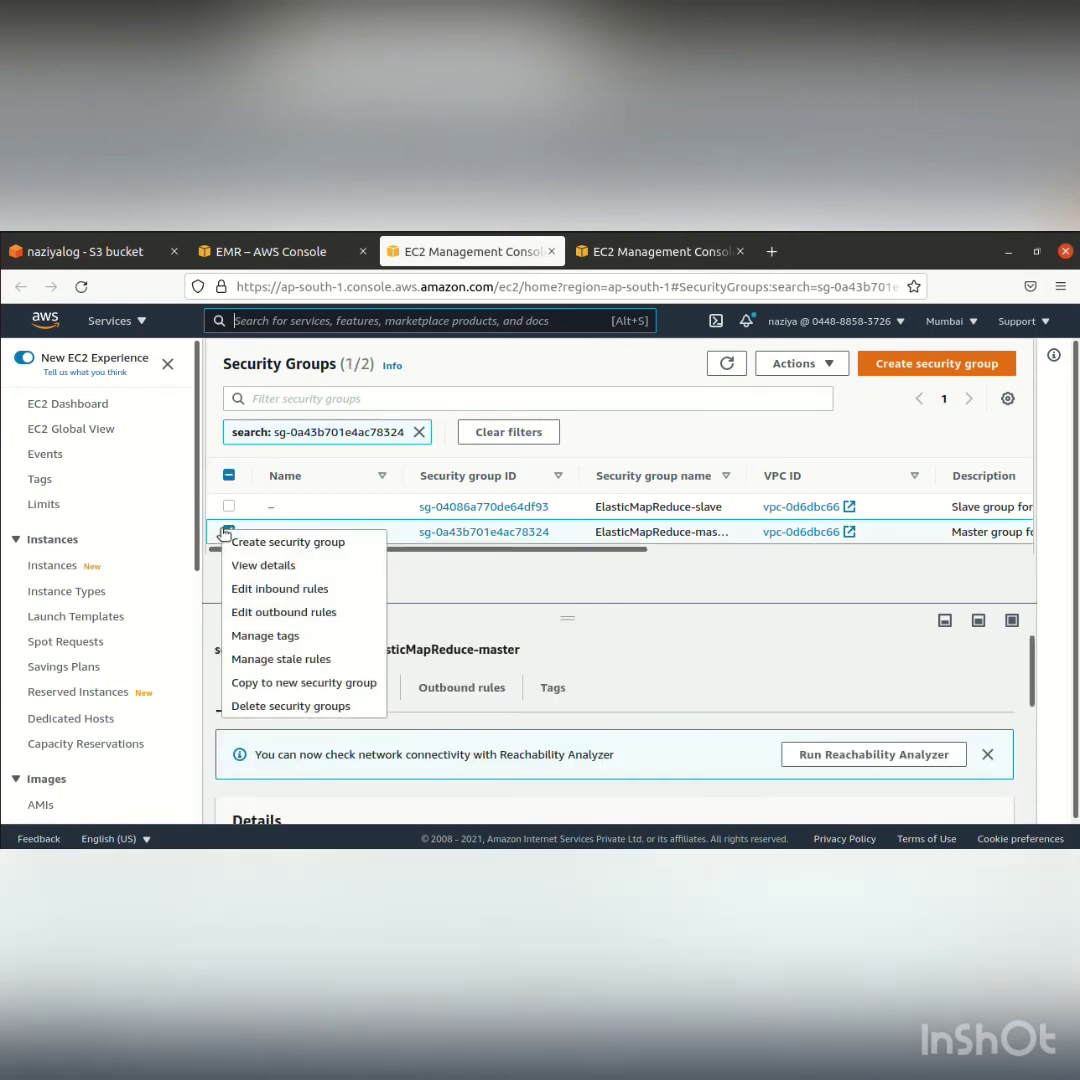
pyautogui.click(260, 527)
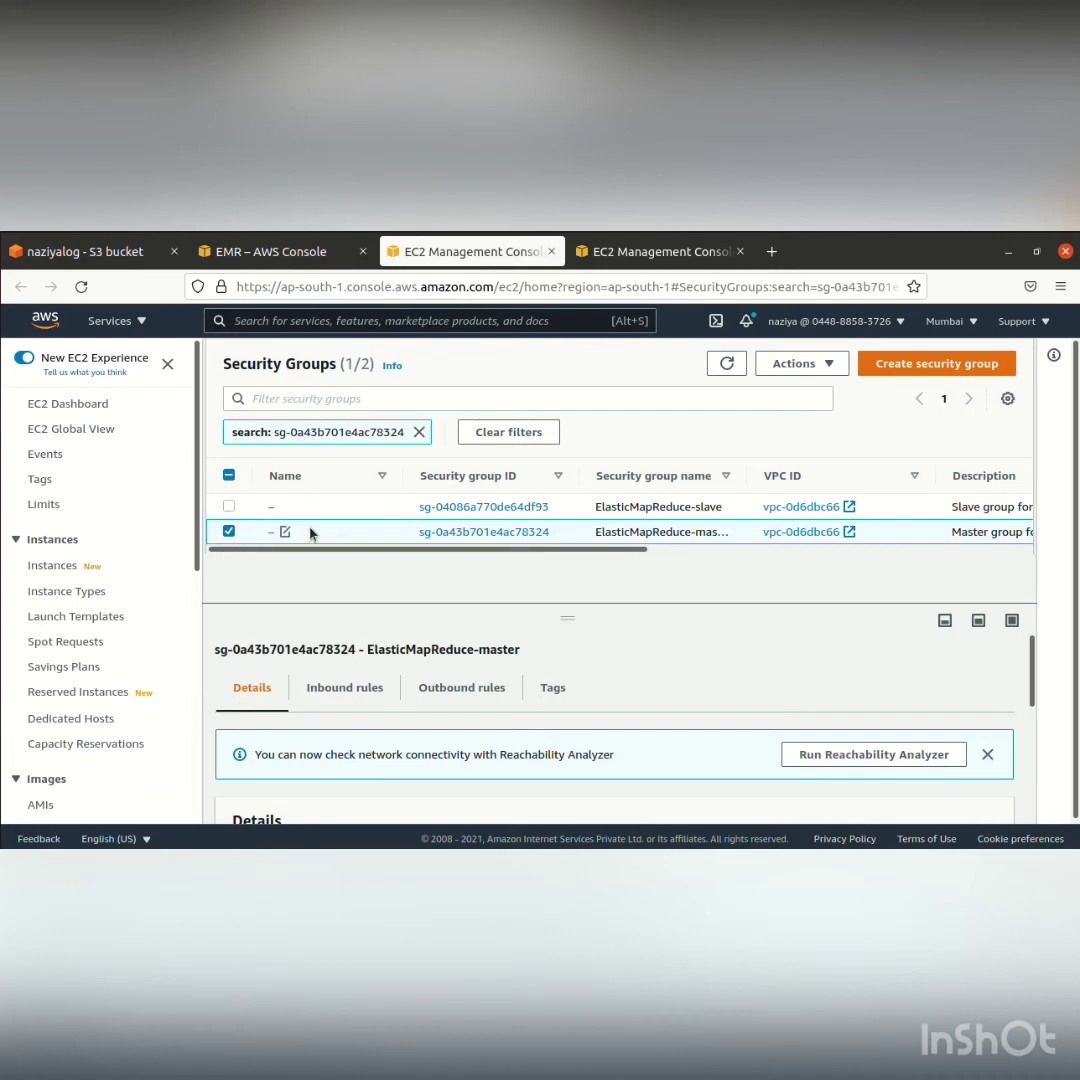
pyautogui.click(349, 707)
pyautogui.scroll(-5, 671, 705)
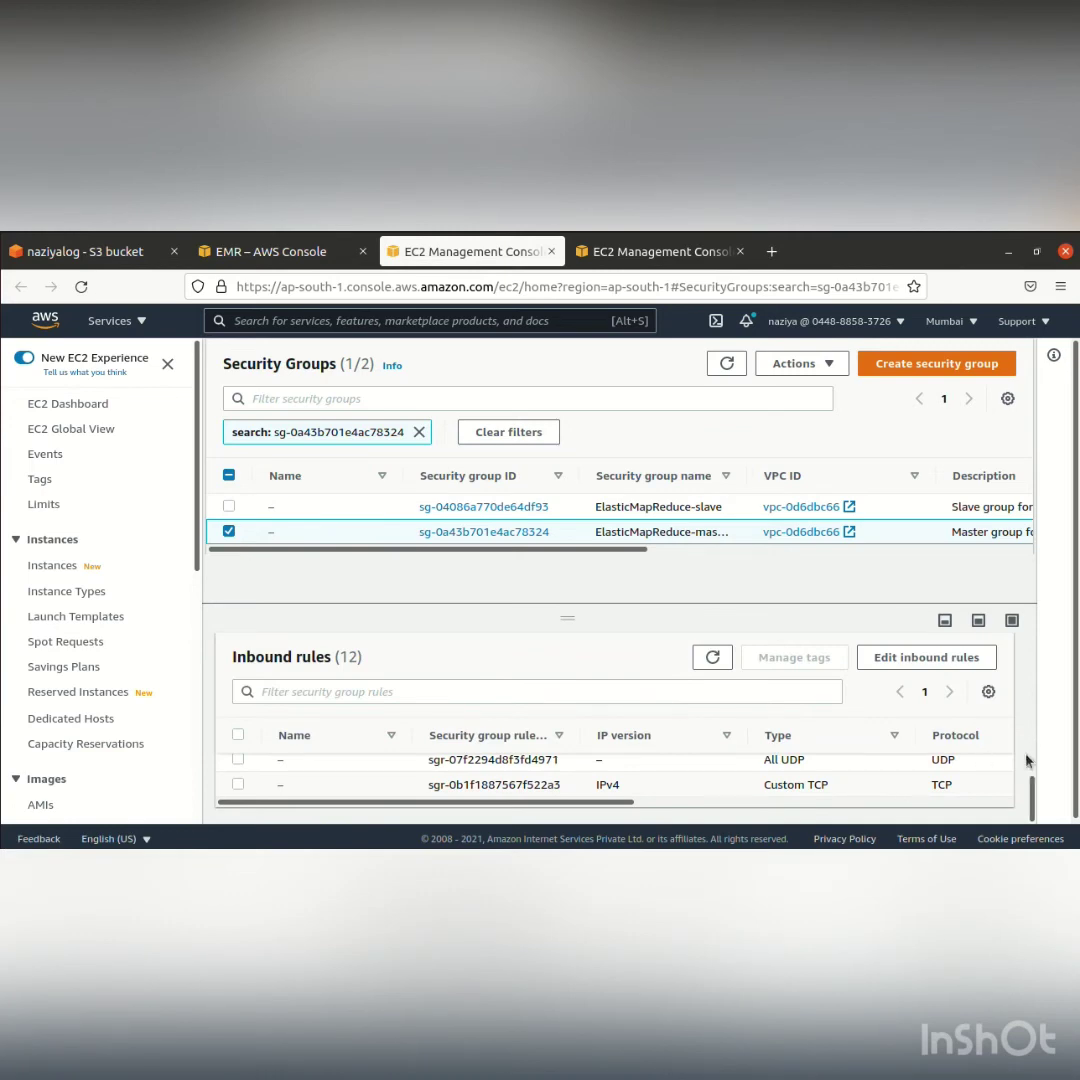
# Try to add an SSH inbound rule with source Anywhere-IPv4 to the master security group, save it, and cancel out
pyautogui.click(928, 662)
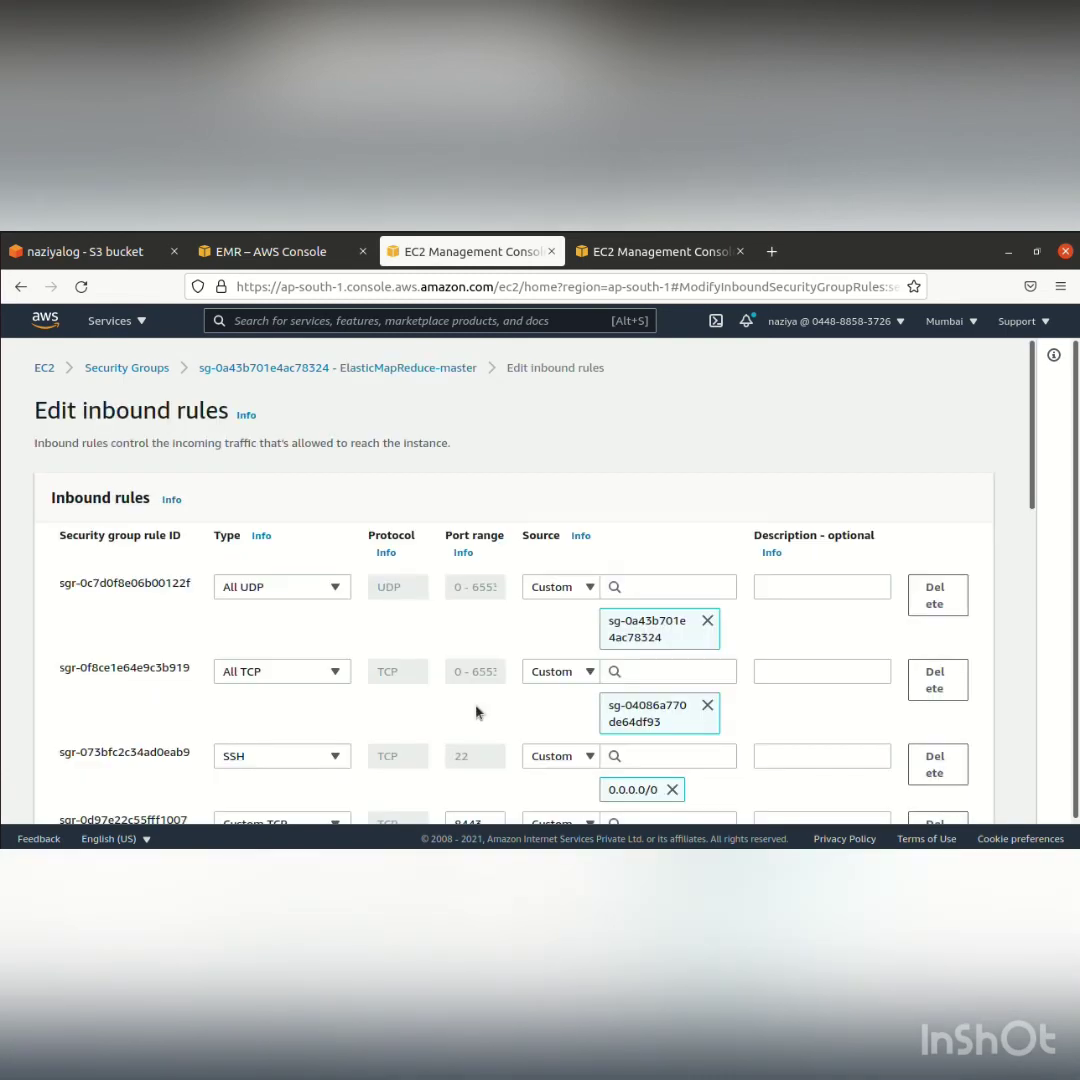
pyautogui.scroll(-10, 476, 712)
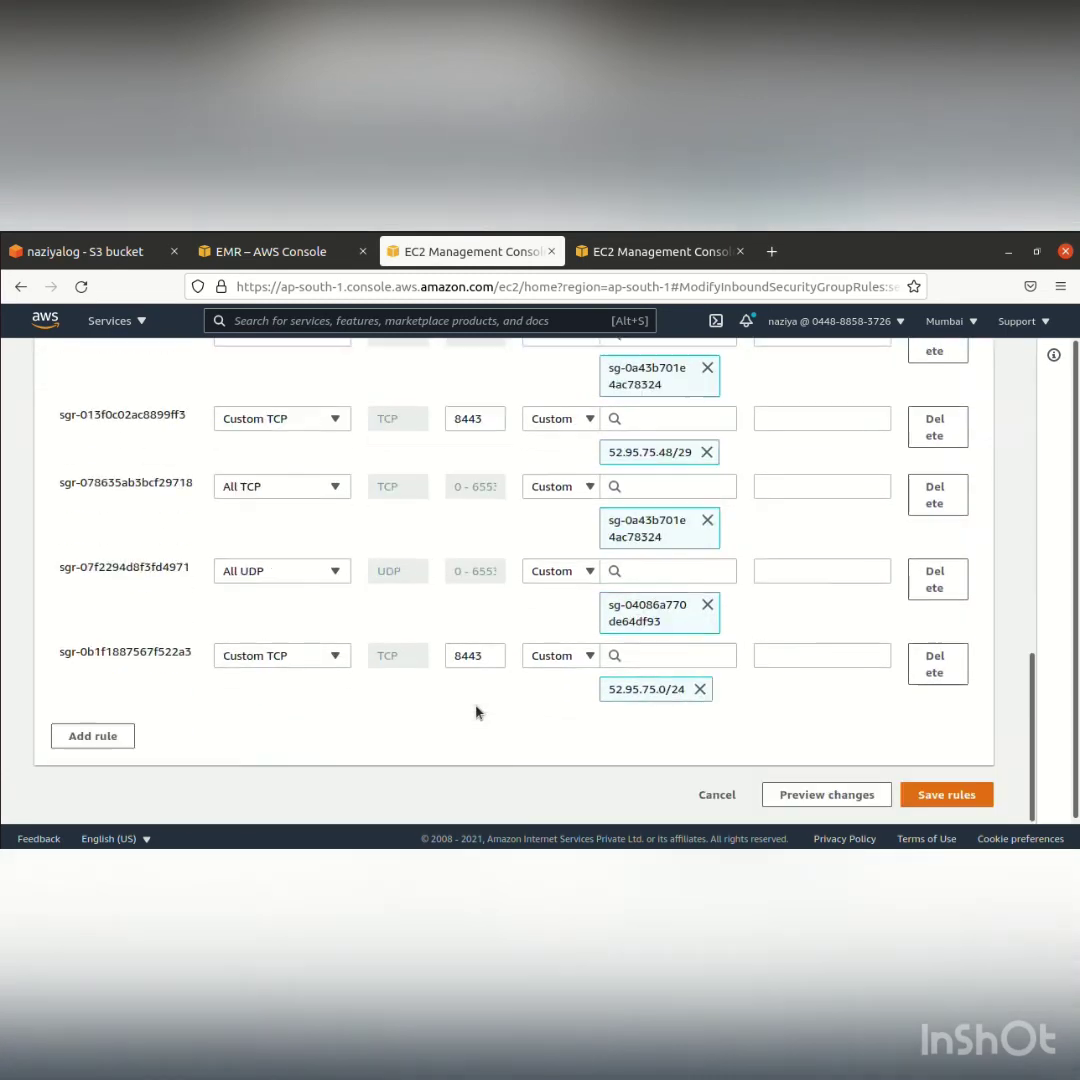
pyautogui.click(93, 737)
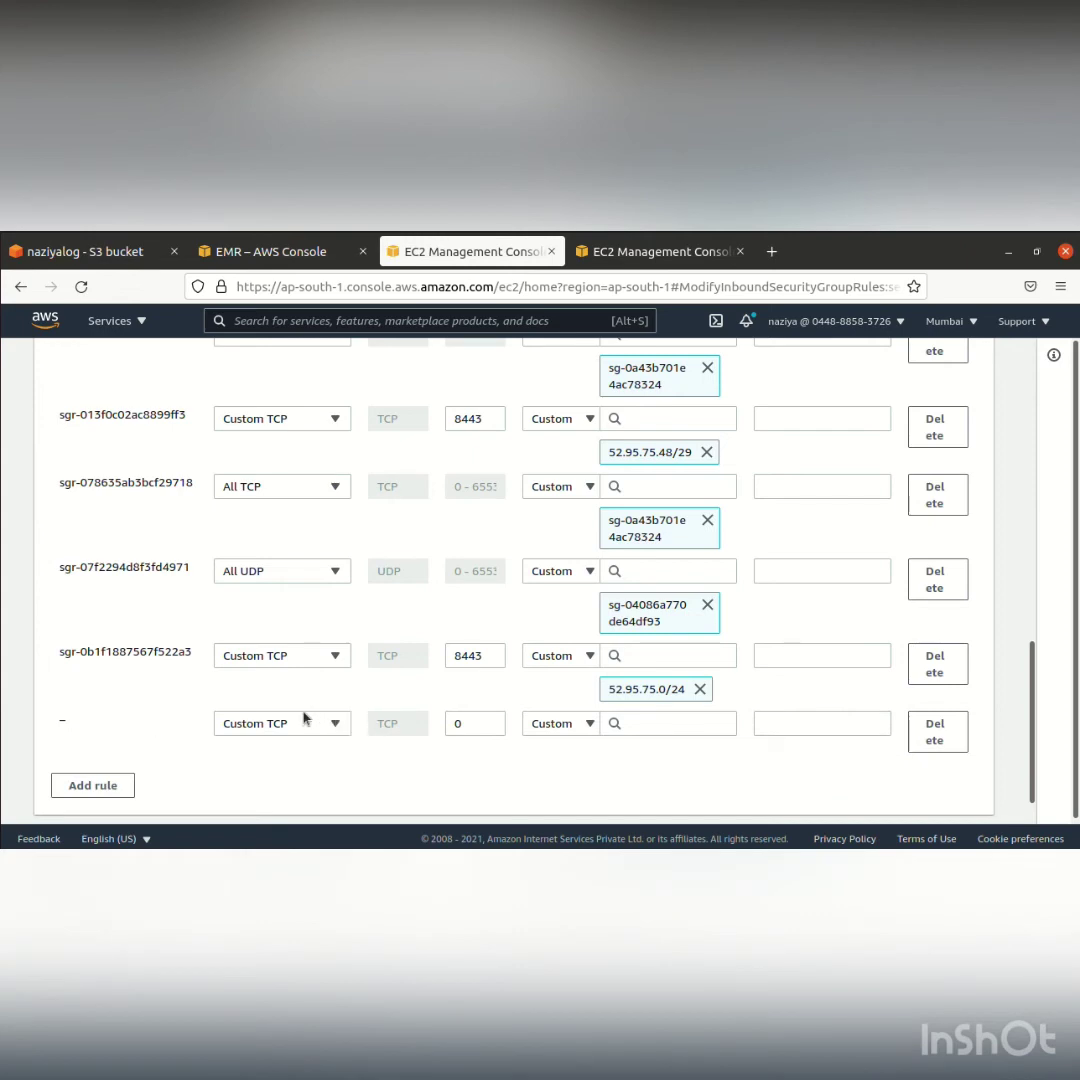
pyautogui.click(336, 728)
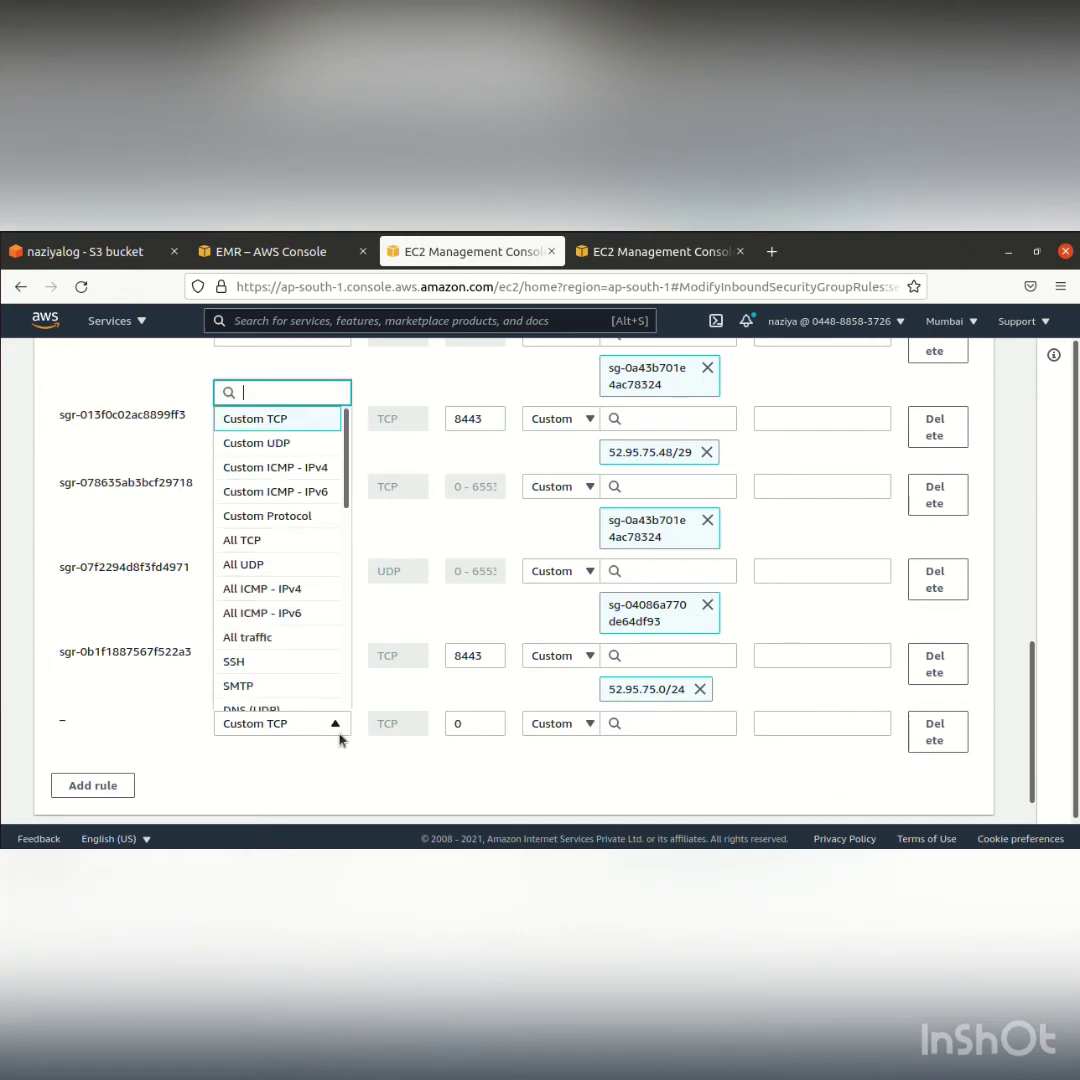
pyautogui.click(288, 664)
pyautogui.click(588, 728)
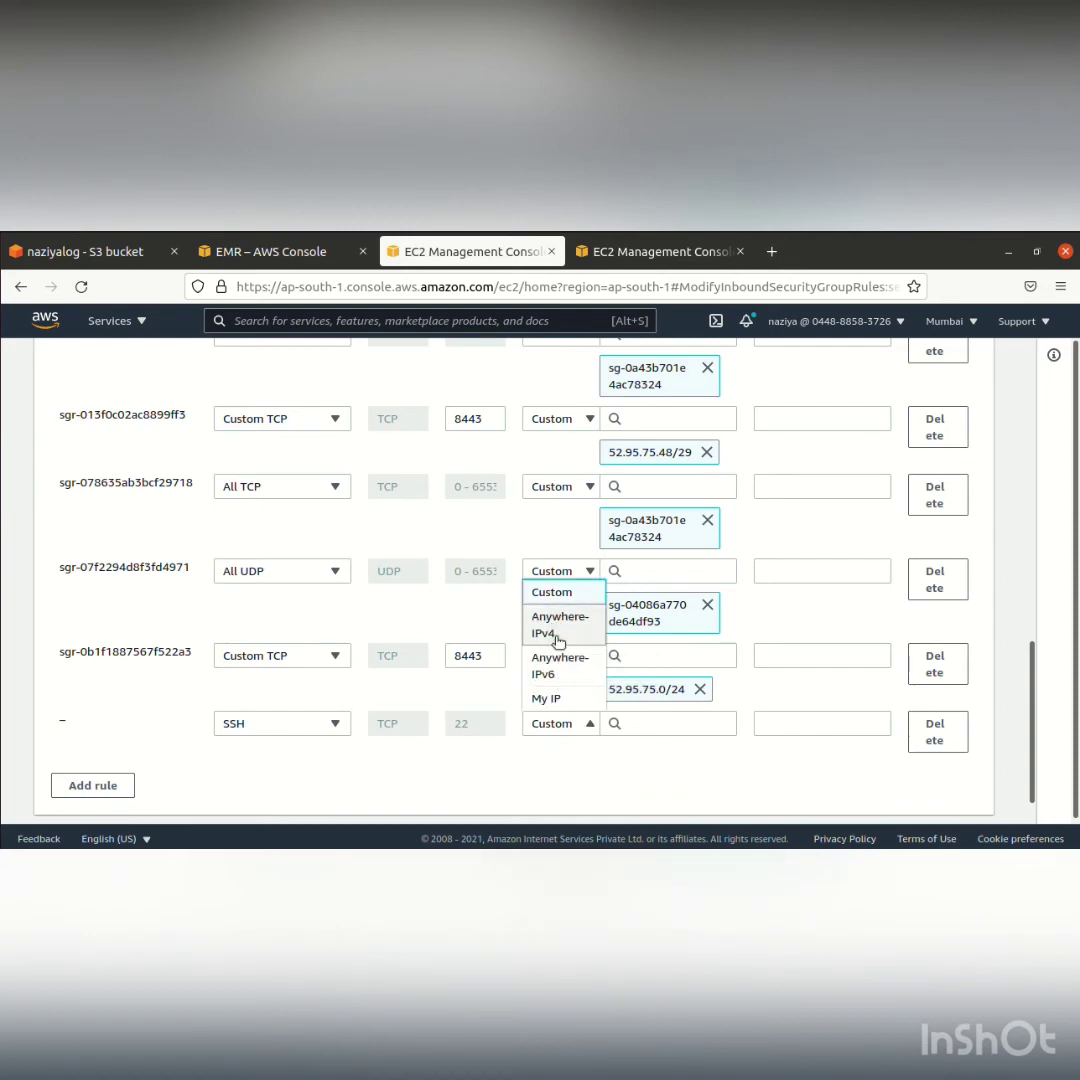
pyautogui.click(558, 642)
pyautogui.scroll(-1, 788, 764)
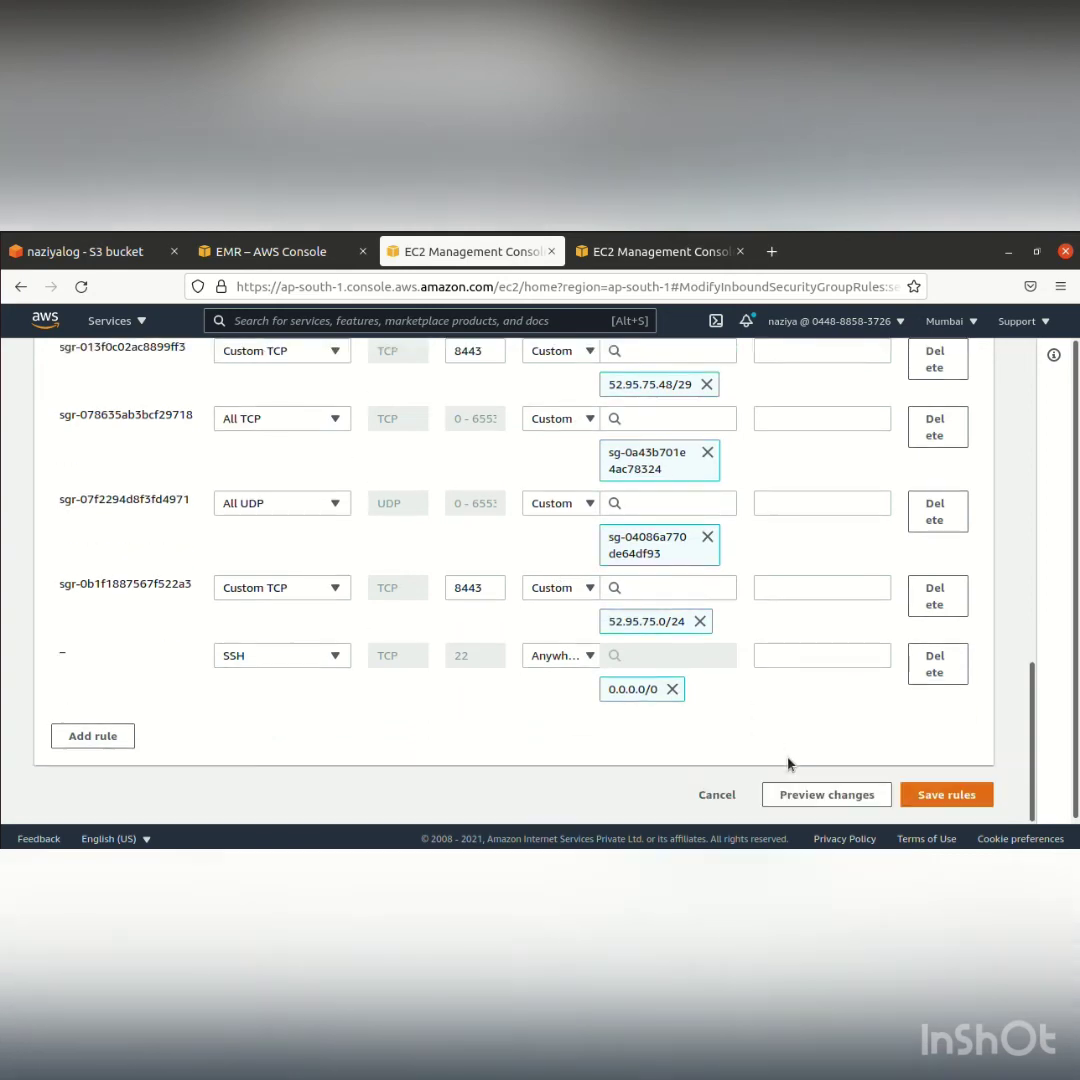
pyautogui.click(940, 800)
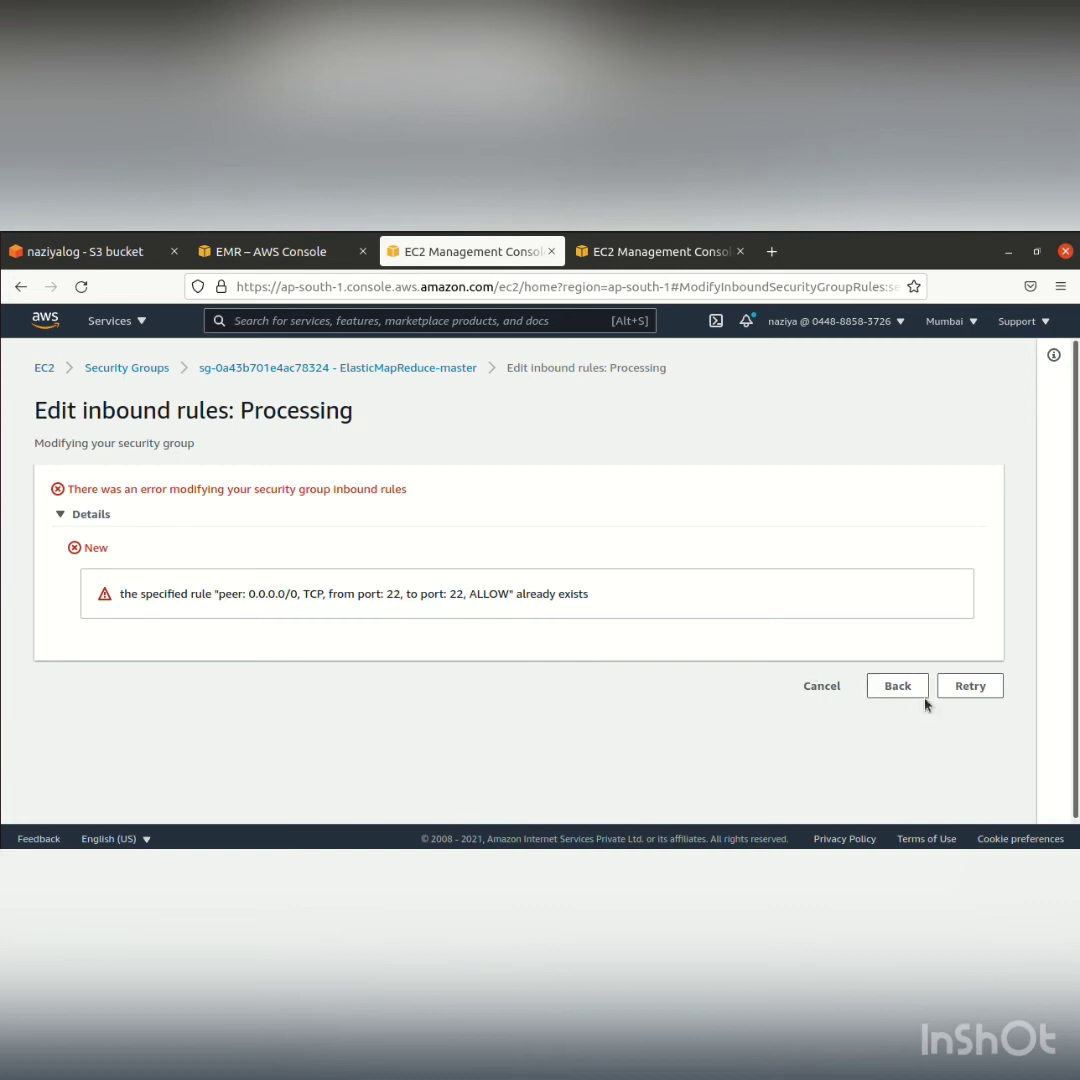
pyautogui.click(834, 690)
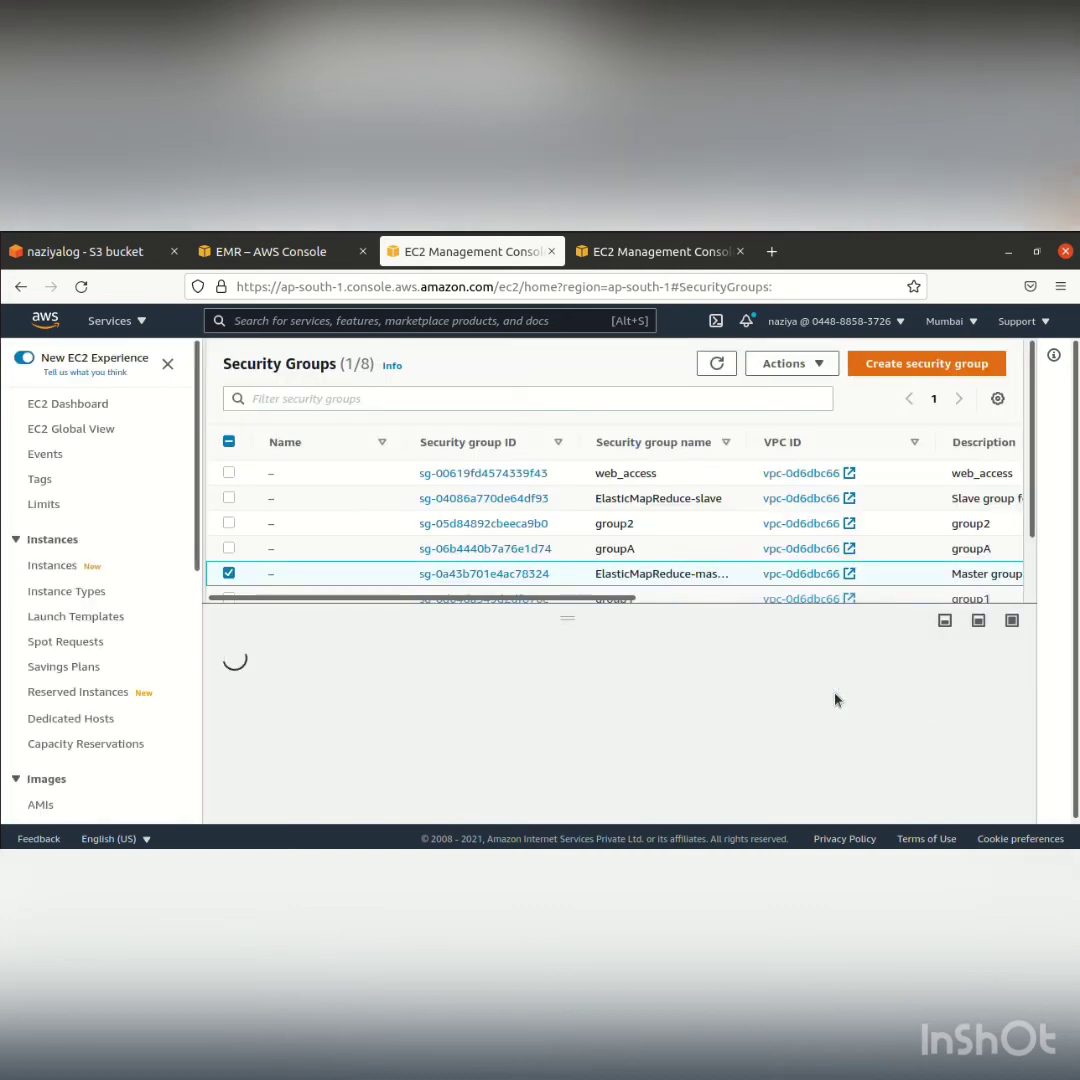
# Return to the EMR cluster page, open the master node's SSH connection instructions, and select the Mac / Linux ssh command
pyautogui.hotkey('ctrl', 'pageup')
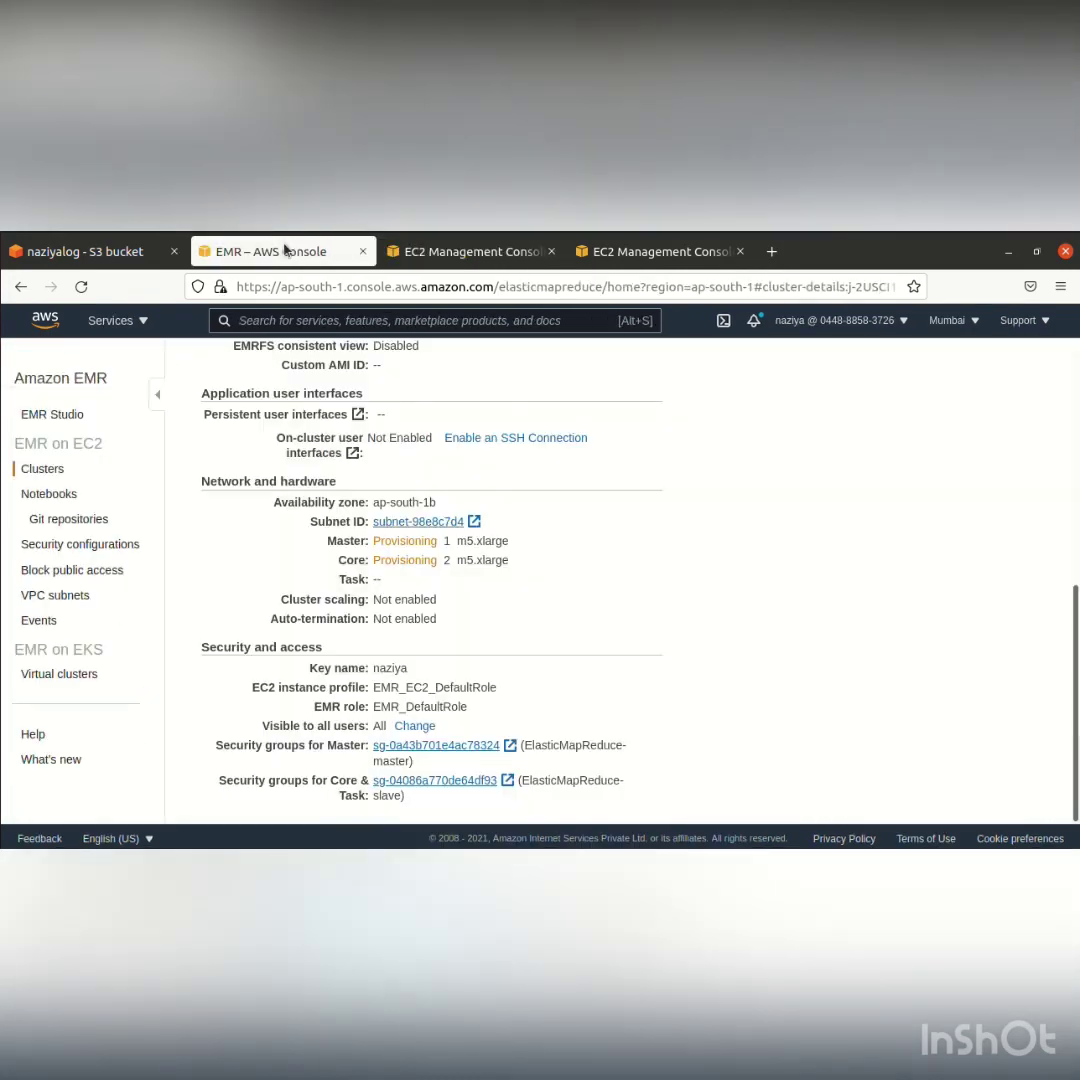
pyautogui.scroll(3, 440, 552)
pyautogui.scroll(4, 440, 552)
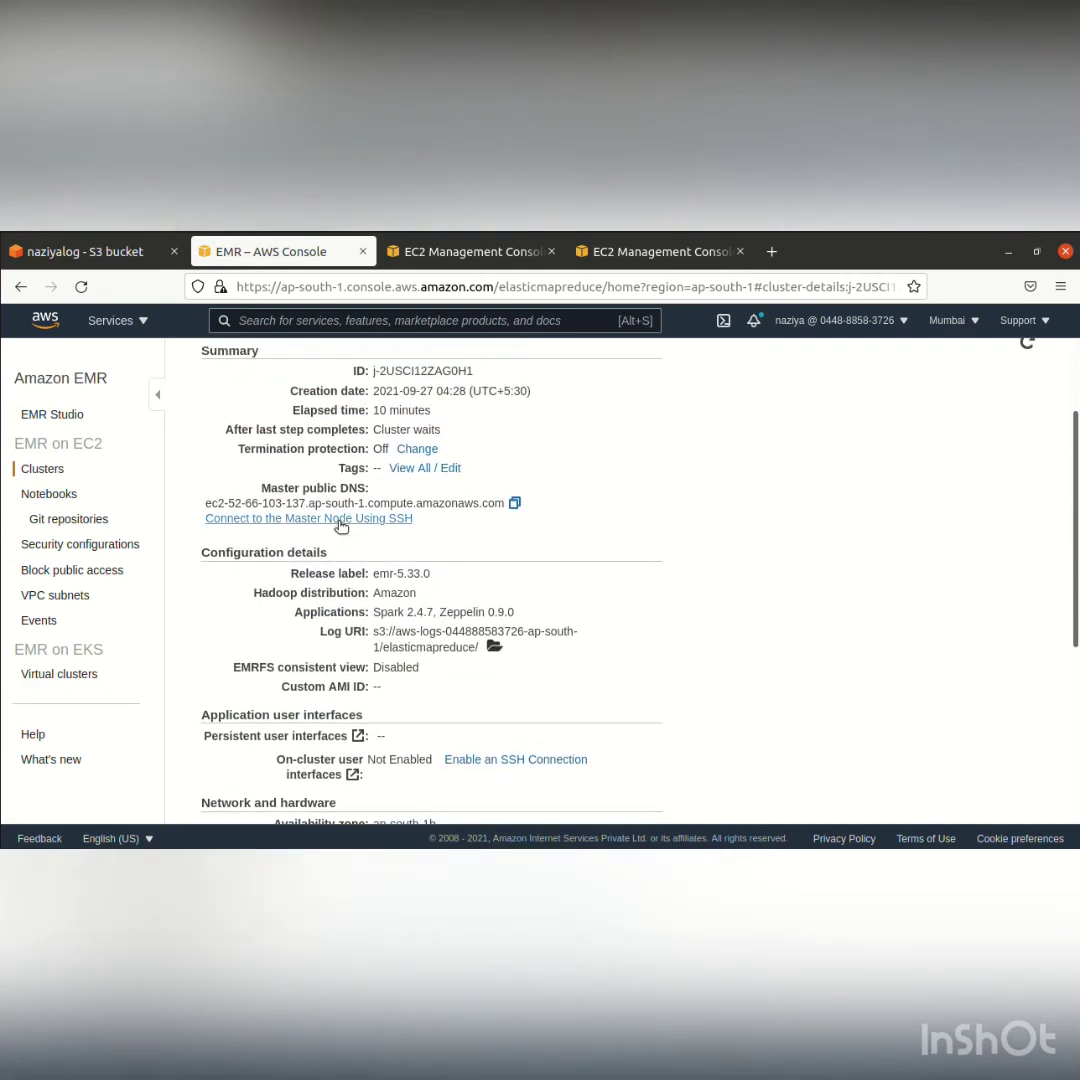
pyautogui.click(337, 518)
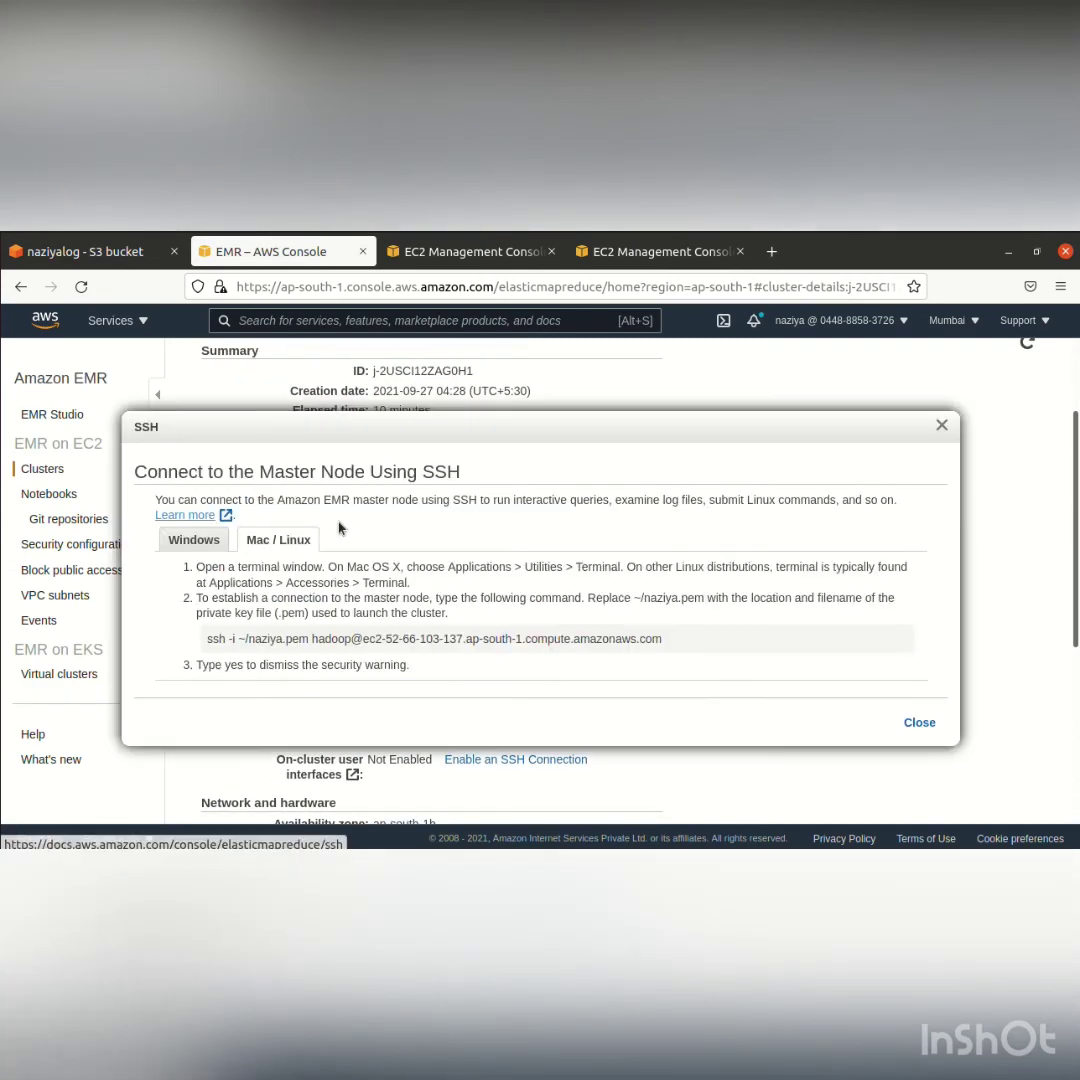
pyautogui.tripleClick(522, 640)
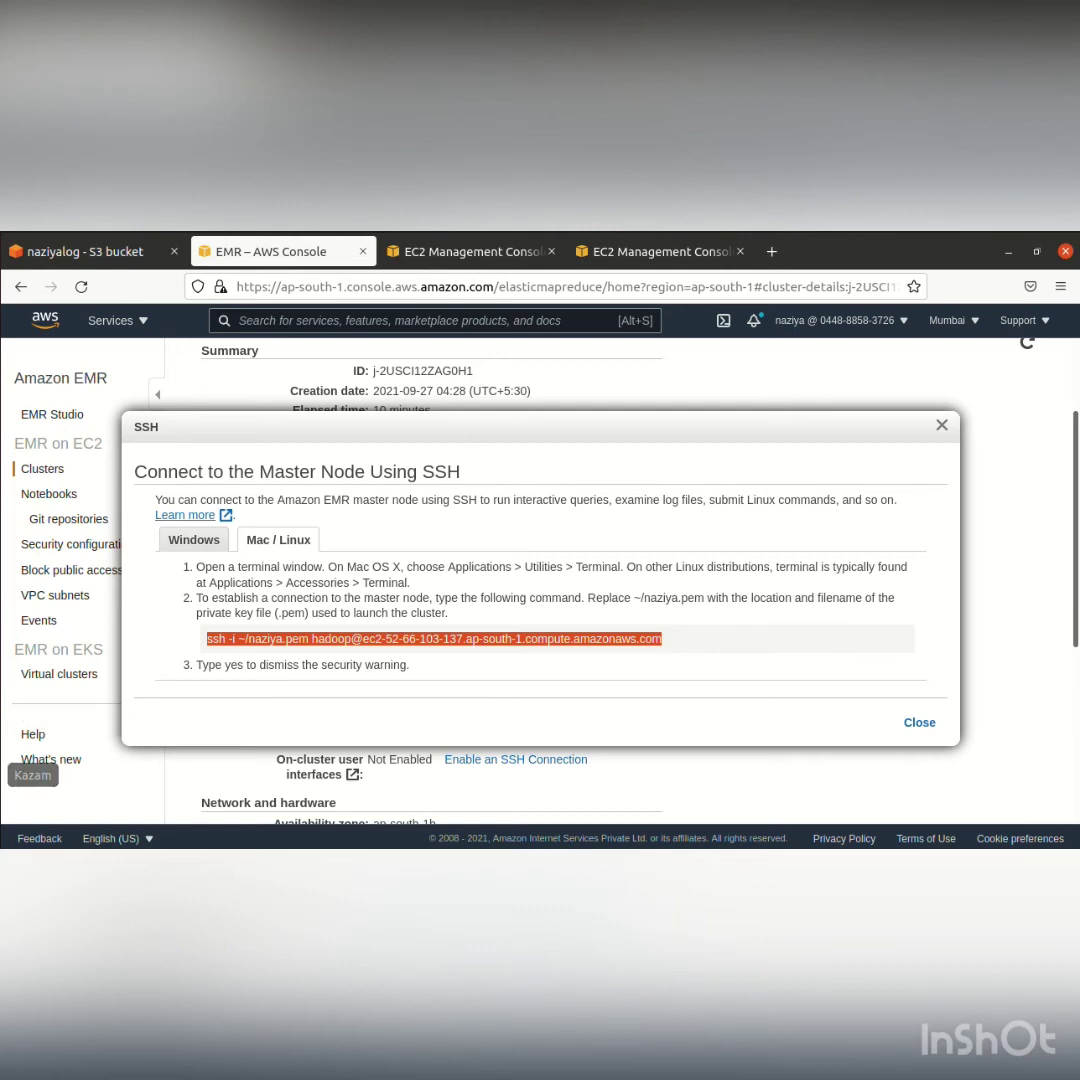
# Switch to the Terminal, open a new terminal window, and minimize the old one showing the spark2 folder
pyautogui.click(4, 744)
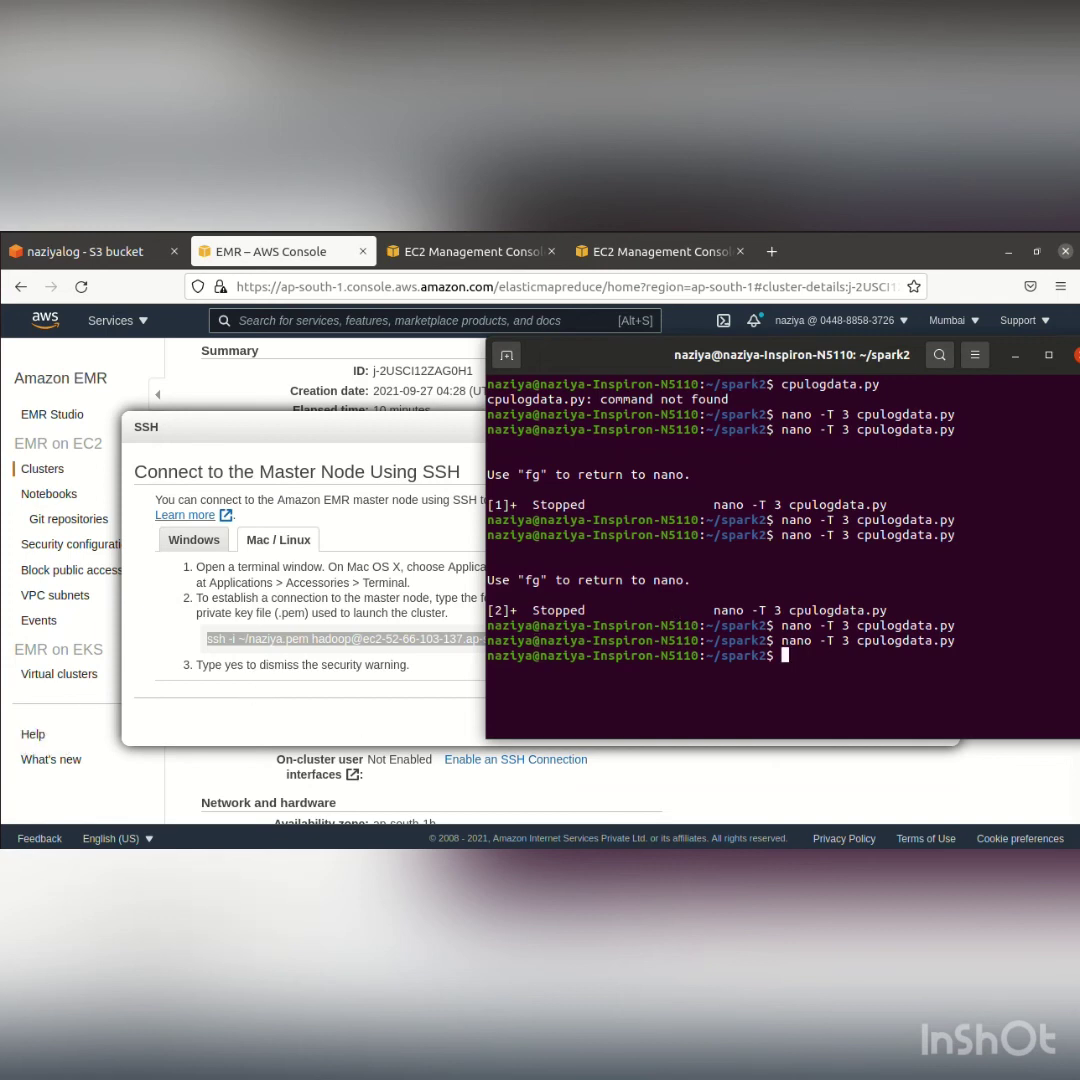
pyautogui.rightClick(4, 744)
pyautogui.click(70, 712)
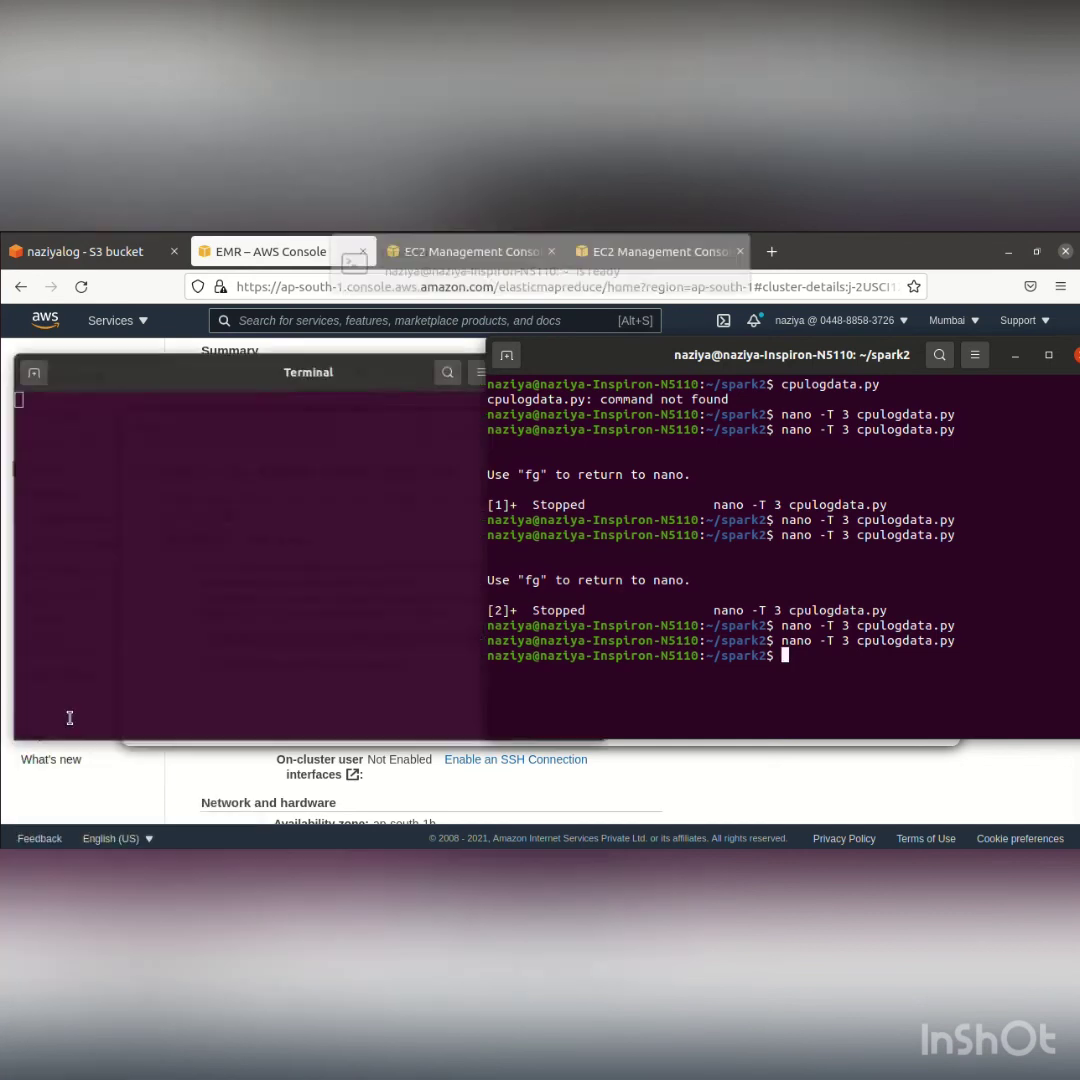
pyautogui.click(1015, 357)
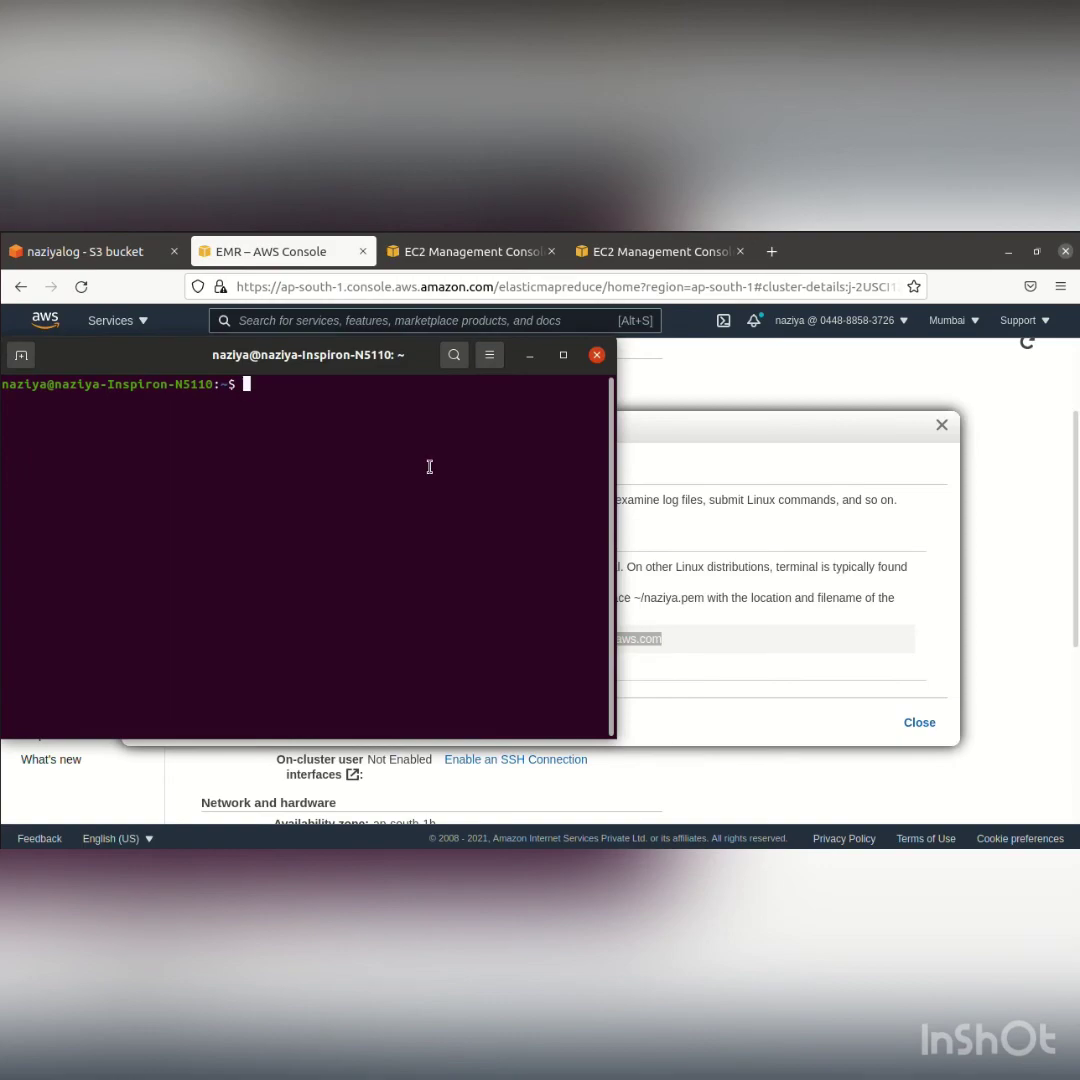